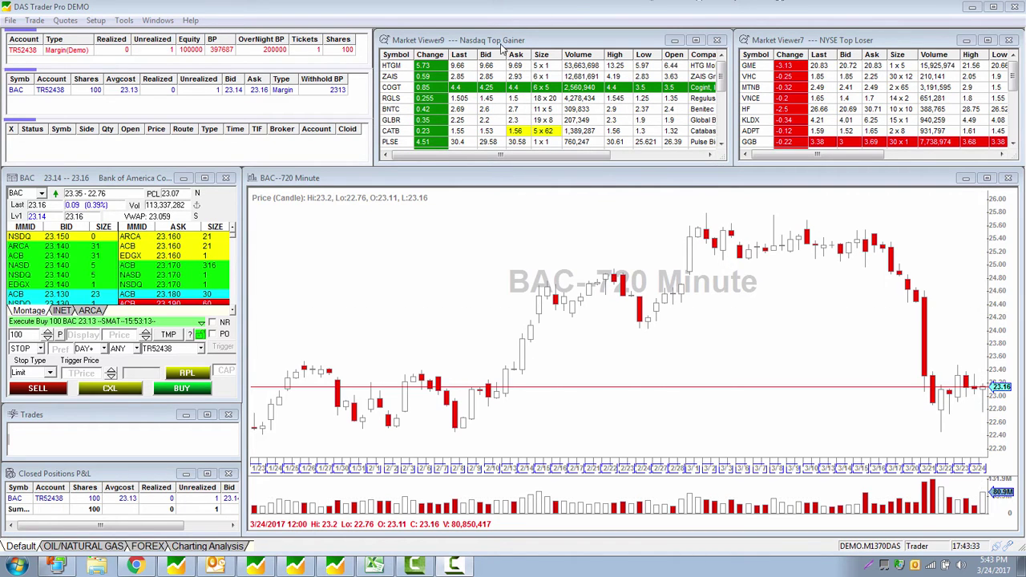
Load the open 100-share BAC position into the order montage.
{"action": "left_click", "coordinate": [78, 93]}
{"action": "right_click", "coordinate": [77, 93]}
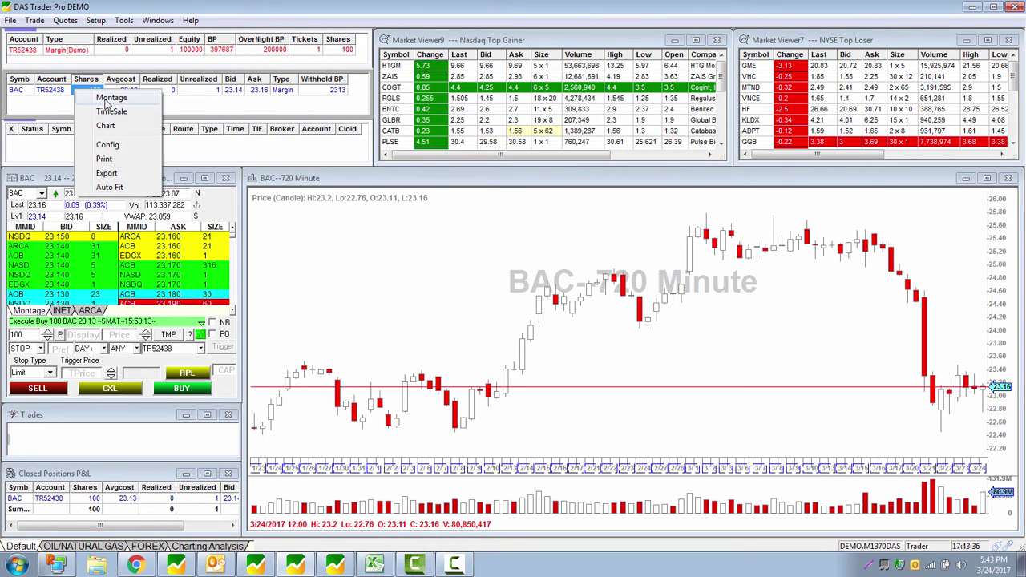
{"action": "left_click", "coordinate": [106, 98]}
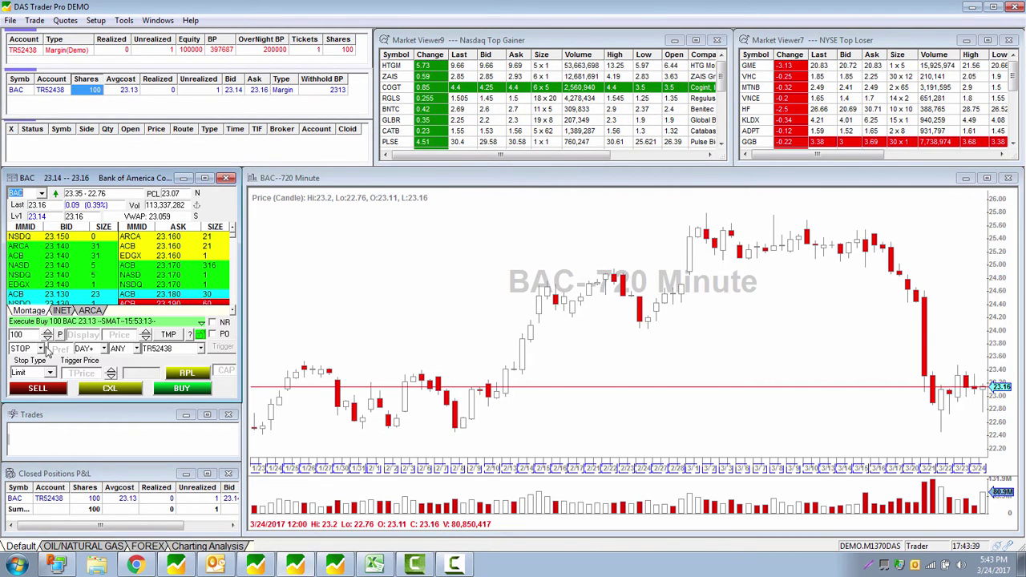
Set the order type to LIMIT and send the 100-share BAC sell order with F2.
{"action": "left_click", "coordinate": [40, 350]}
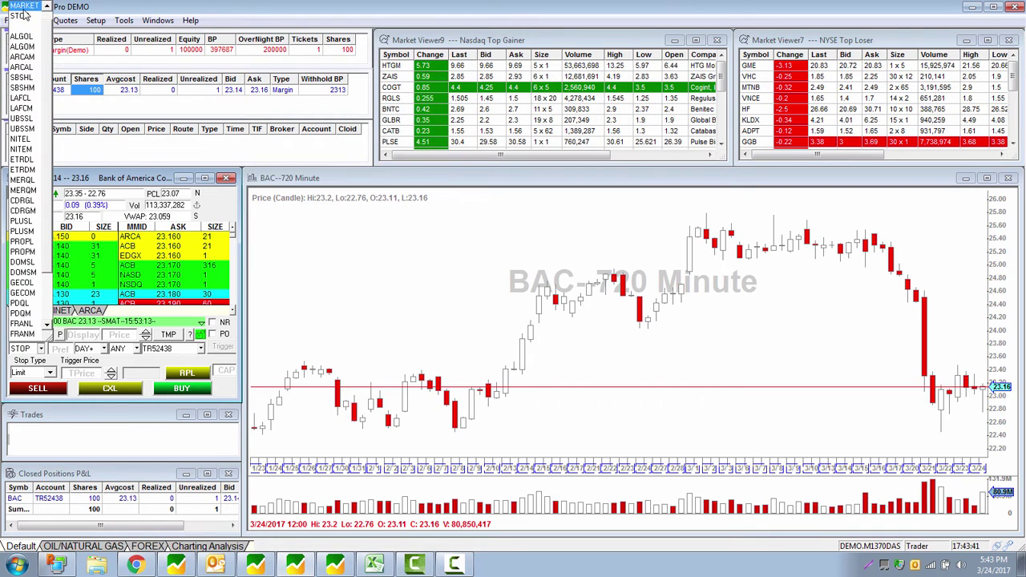
{"action": "left_click", "coordinate": [24, 16]}
{"action": "left_click", "coordinate": [40, 349]}
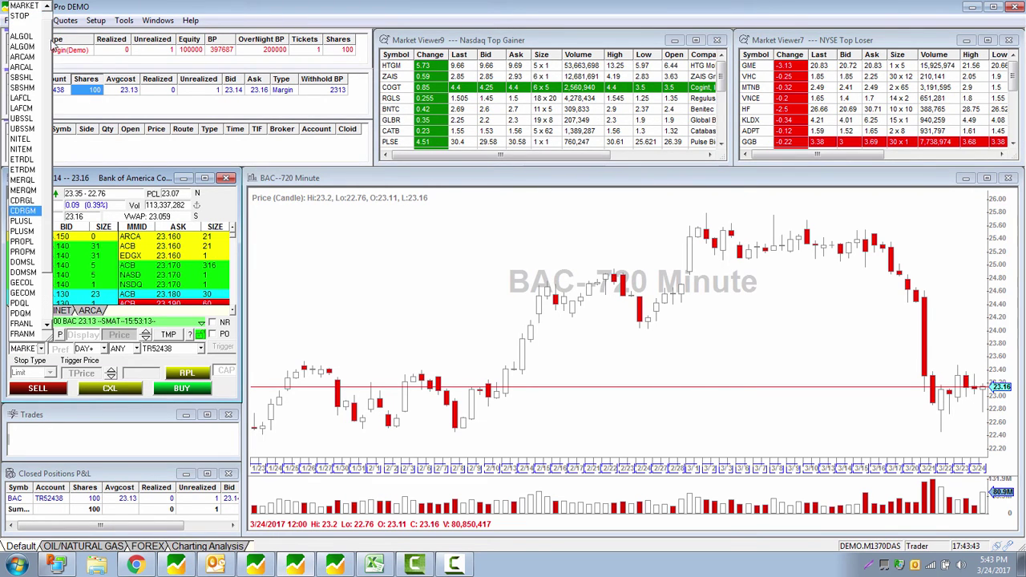
{"action": "left_click", "coordinate": [32, 7]}
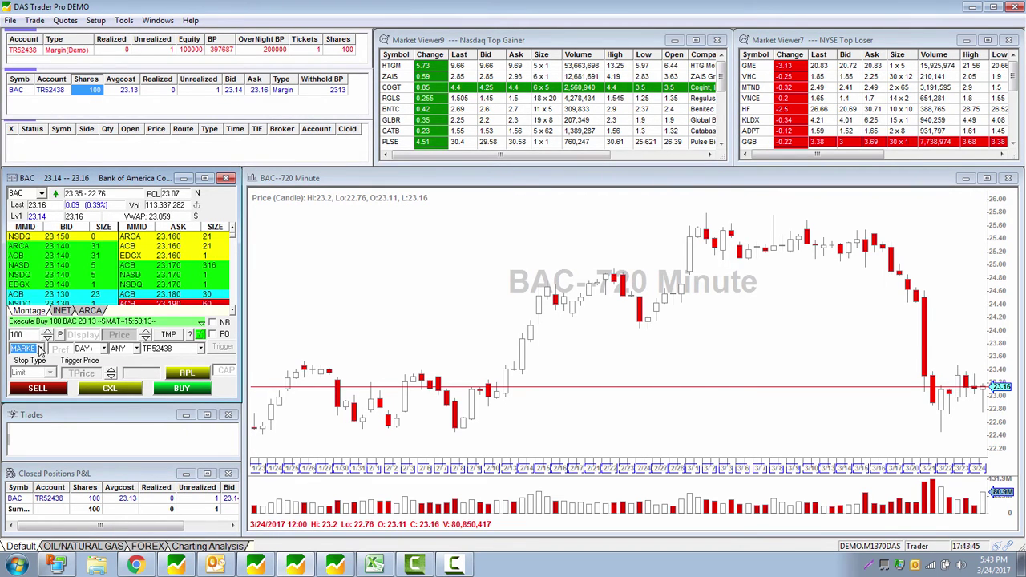
{"action": "left_click", "coordinate": [40, 350]}
{"action": "left_click", "coordinate": [42, 6]}
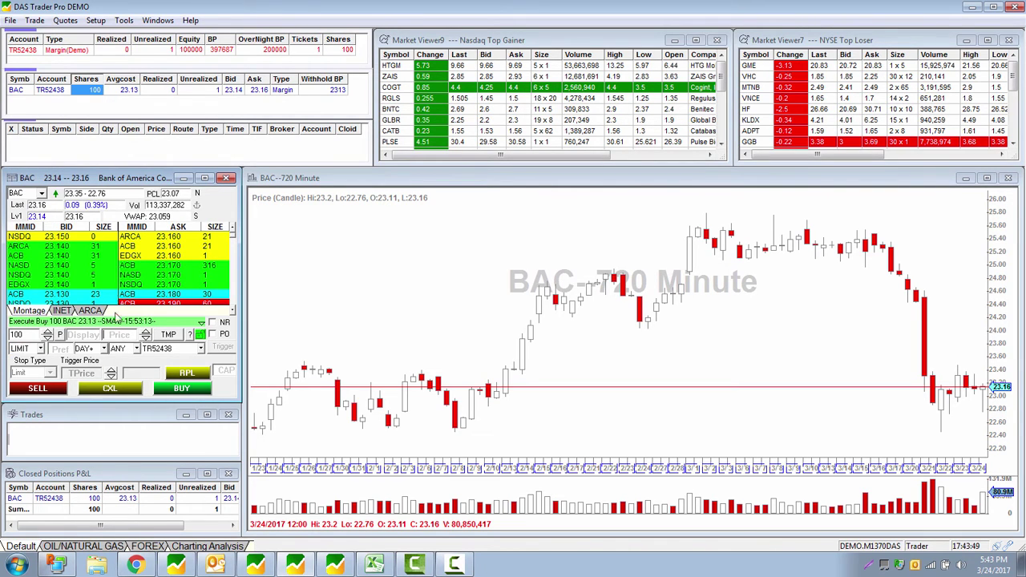
{"action": "key", "text": "F2"}
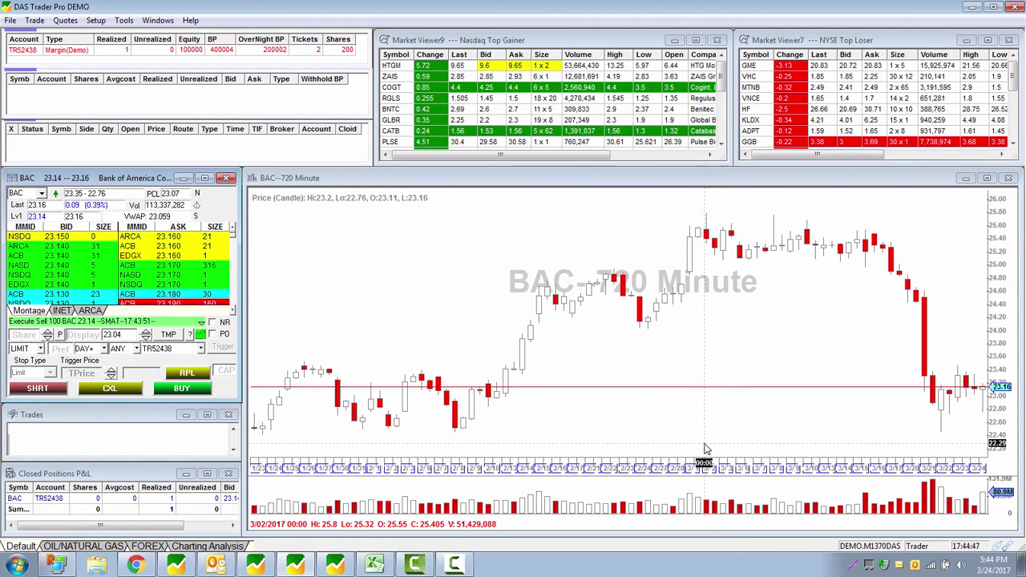
{"action": "right_click", "coordinate": [92, 390]}
{"action": "mouse_move", "coordinate": [103, 439]}
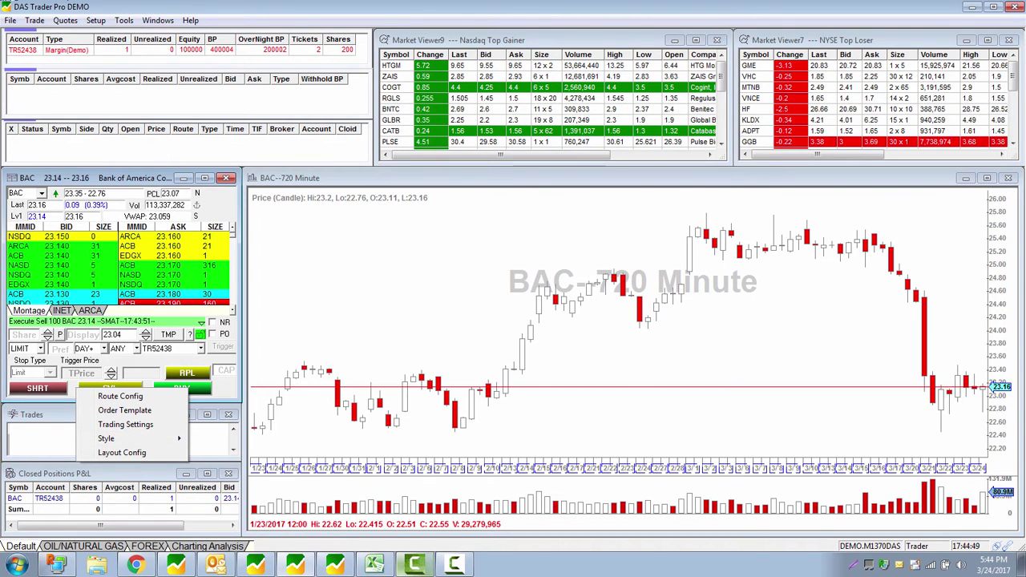
{"action": "right_click", "coordinate": [74, 387]}
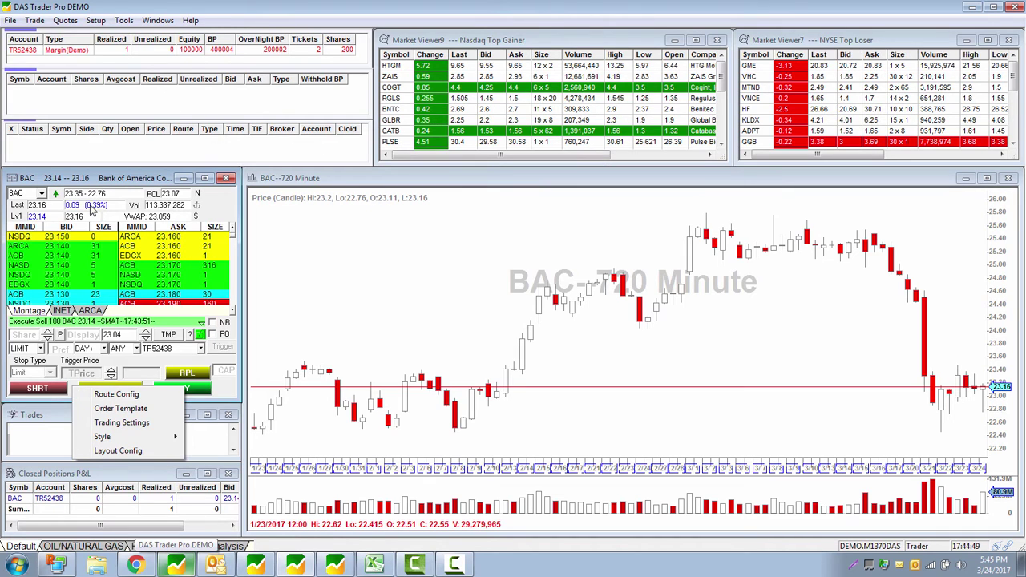
{"action": "left_click", "coordinate": [229, 390]}
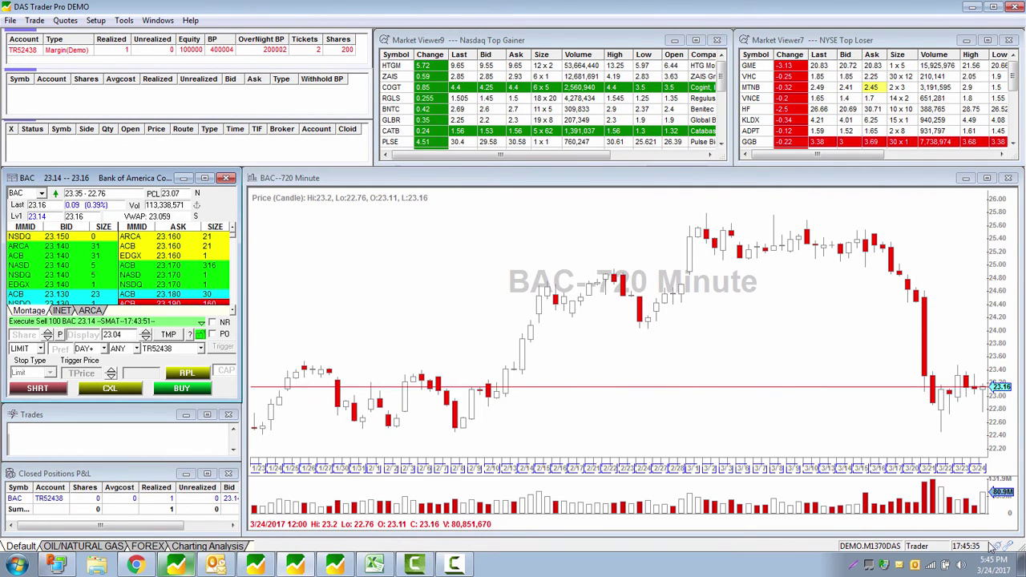
{"action": "mouse_move", "coordinate": [976, 566]}
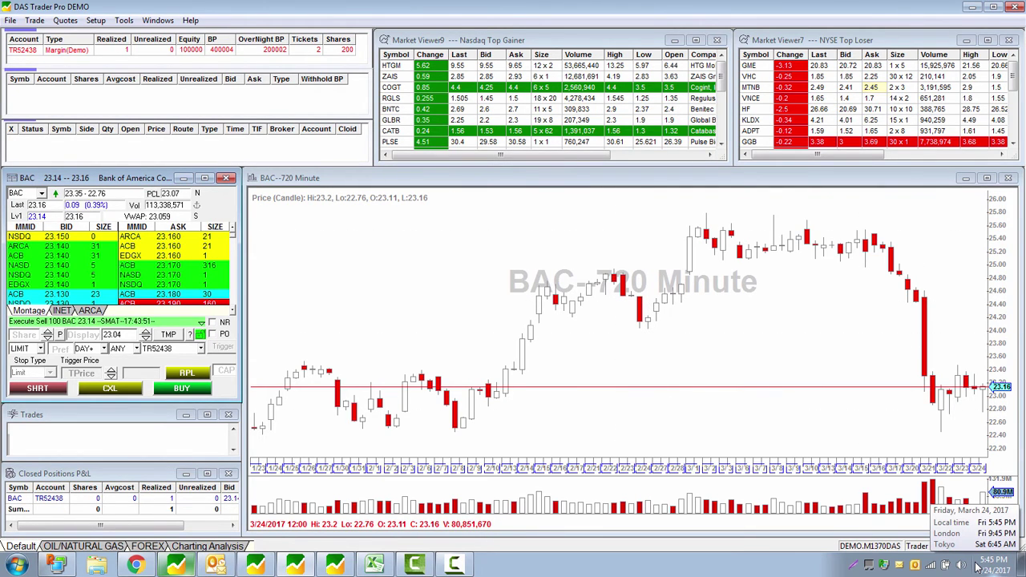
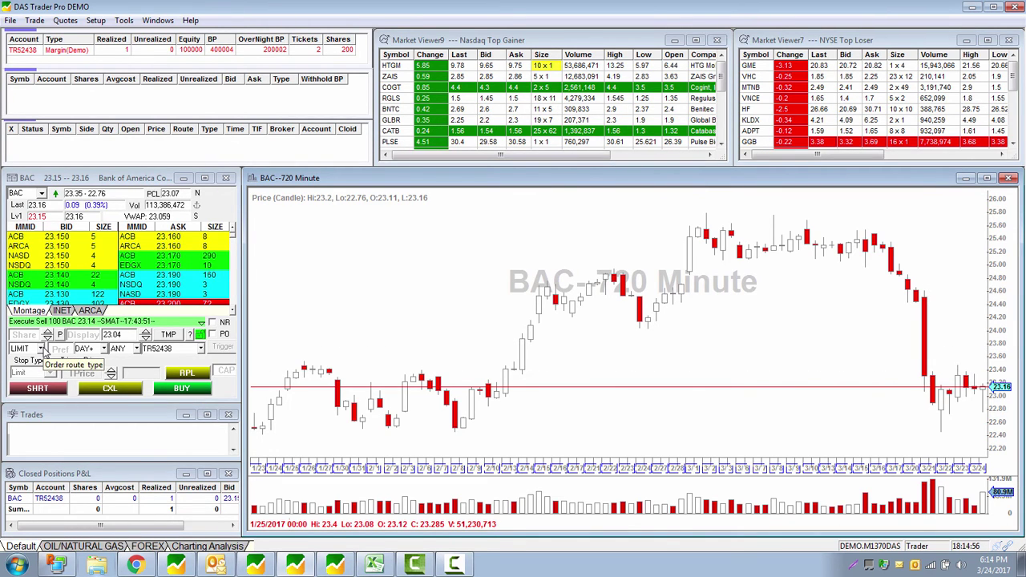
Open the order-type list for the BAC LIMIT order priced at 23.04.
{"action": "left_click", "coordinate": [42, 348]}
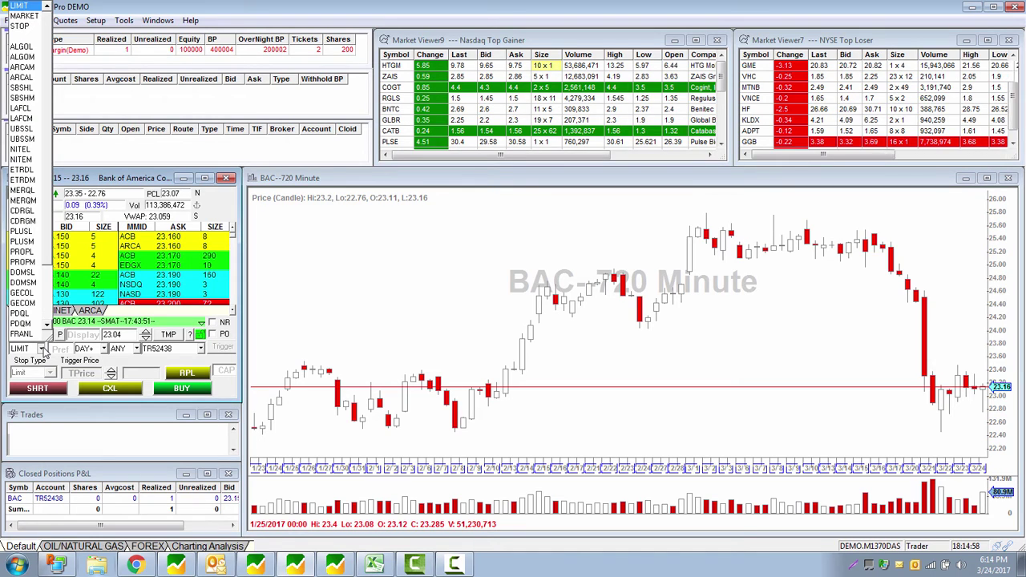
{"action": "left_click", "coordinate": [41, 349]}
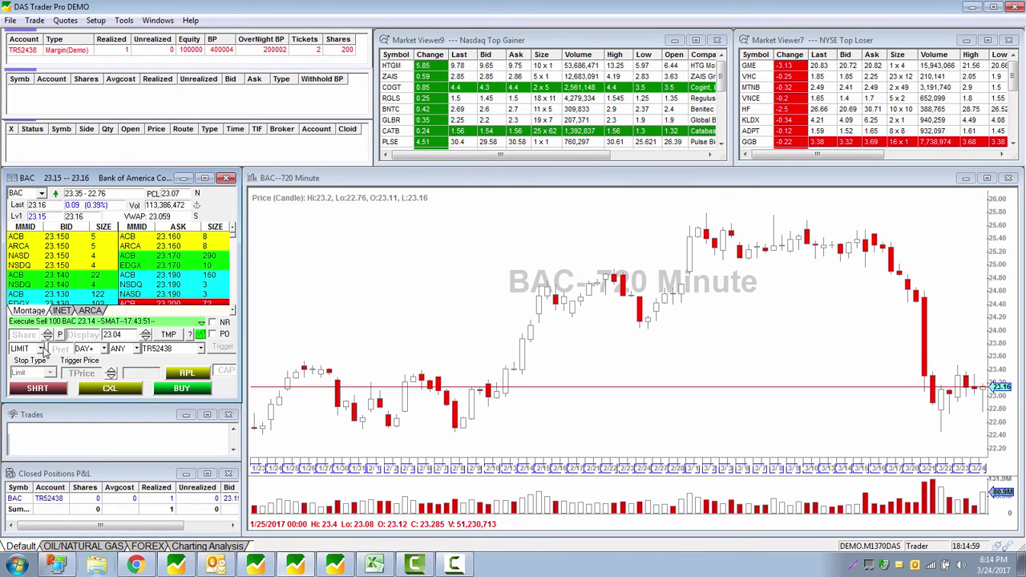
{"action": "left_click", "coordinate": [113, 334]}
{"action": "left_click", "coordinate": [125, 334]}
{"action": "left_click", "coordinate": [40, 349]}
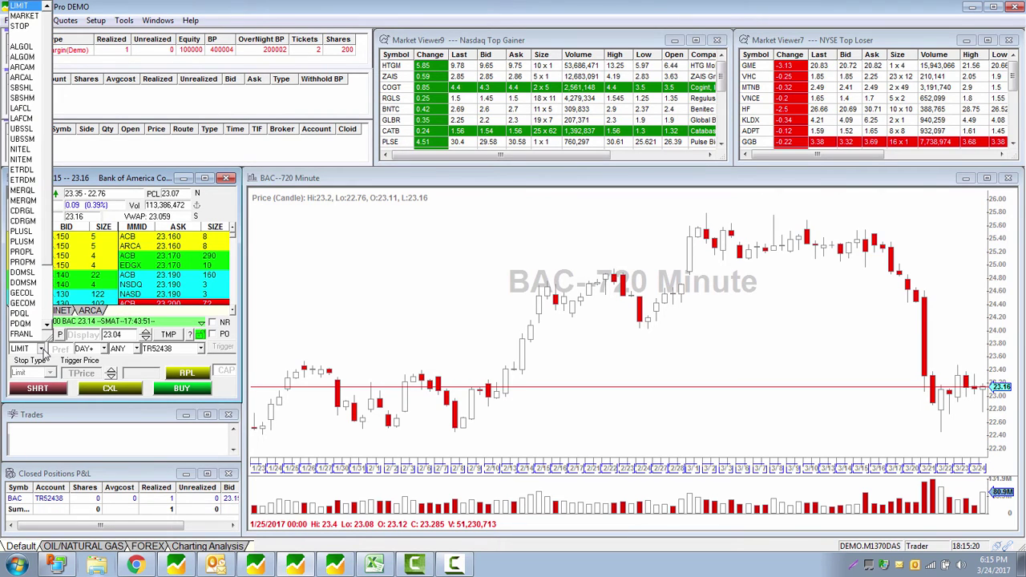
Make the BAC order a STOP order with stop type Limit and trigger price 23.80.
{"action": "left_click", "coordinate": [20, 26]}
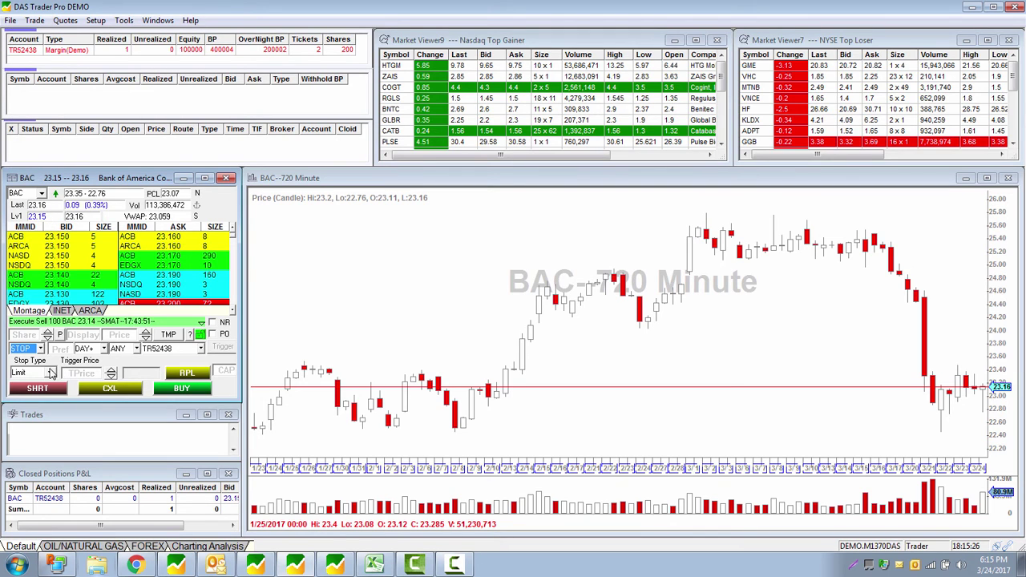
{"action": "left_click", "coordinate": [50, 373]}
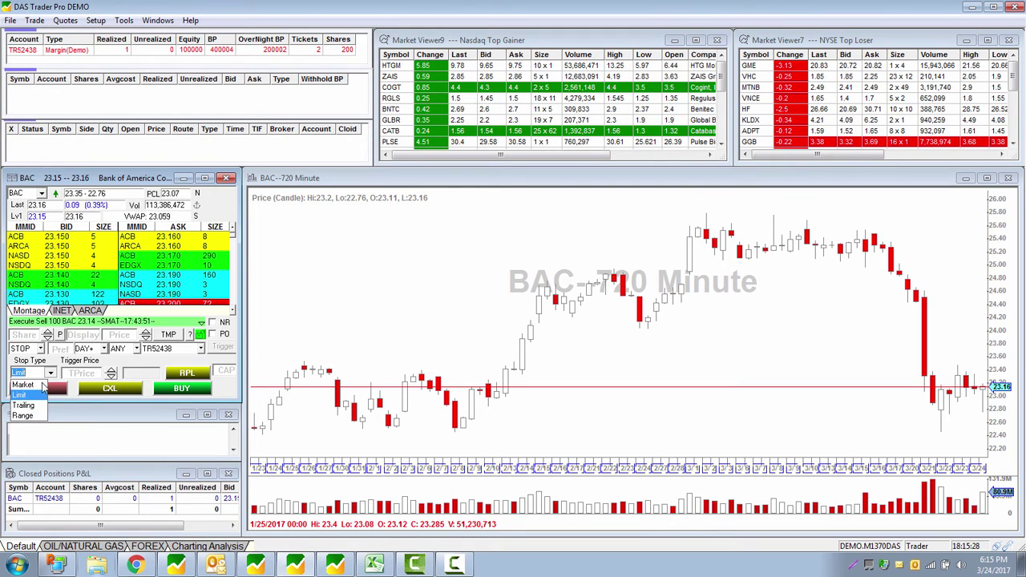
{"action": "left_click", "coordinate": [40, 396]}
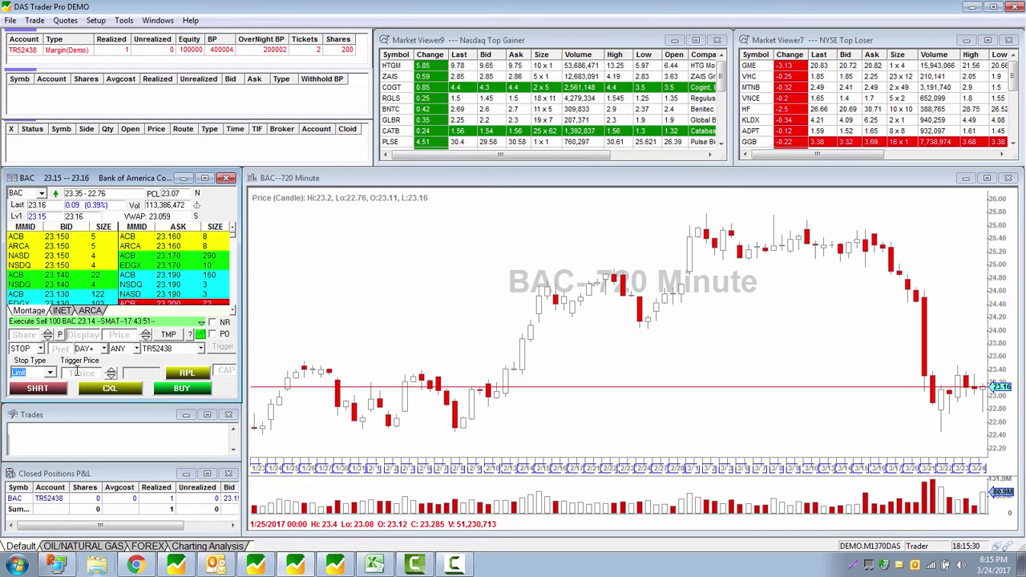
{"action": "left_click", "coordinate": [75, 373]}
{"action": "type", "text": "23.80"}
Set the limit price to 23.80 and the share quantity to 300.
{"action": "left_click", "coordinate": [128, 335]}
{"action": "type", "text": "2"}
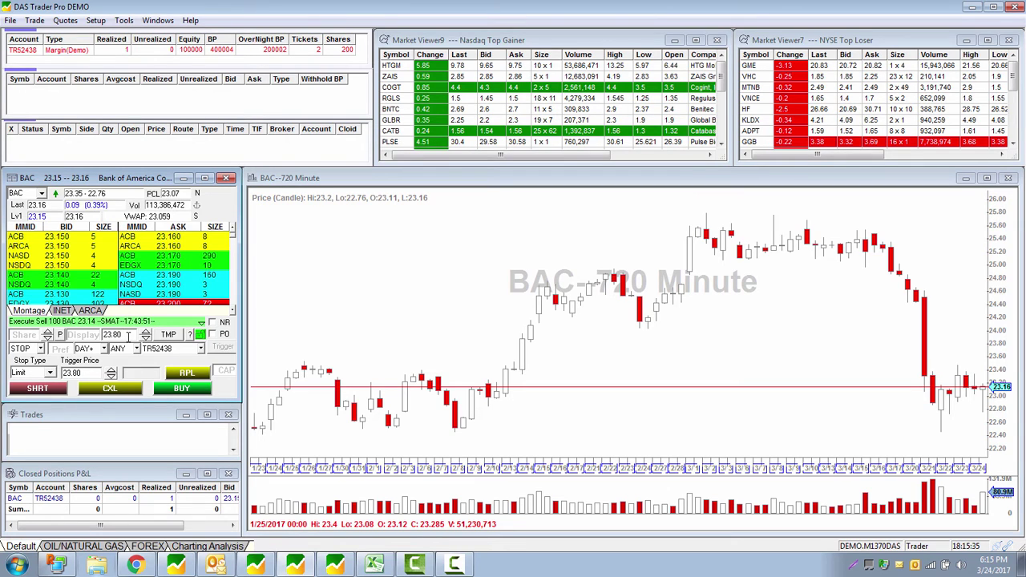
{"action": "type", "text": "3.80"}
{"action": "left_click", "coordinate": [47, 331]}
{"action": "left_click", "coordinate": [47, 332]}
{"action": "left_click", "coordinate": [47, 331]}
{"action": "left_click_drag", "start_coordinate": [82, 373], "coordinate": [56, 381]}
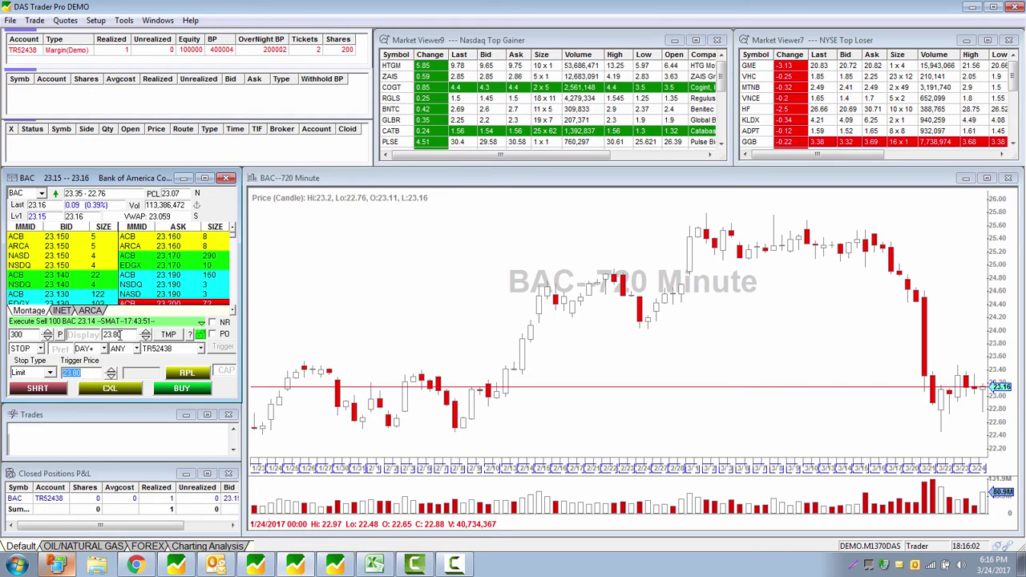
Send the 300-share BAC buy stop-limit order at 23.80, then cancel it.
{"action": "left_click", "coordinate": [120, 335]}
{"action": "left_click", "coordinate": [126, 334]}
{"action": "double_click", "coordinate": [113, 334]}
{"action": "double_click", "coordinate": [80, 373]}
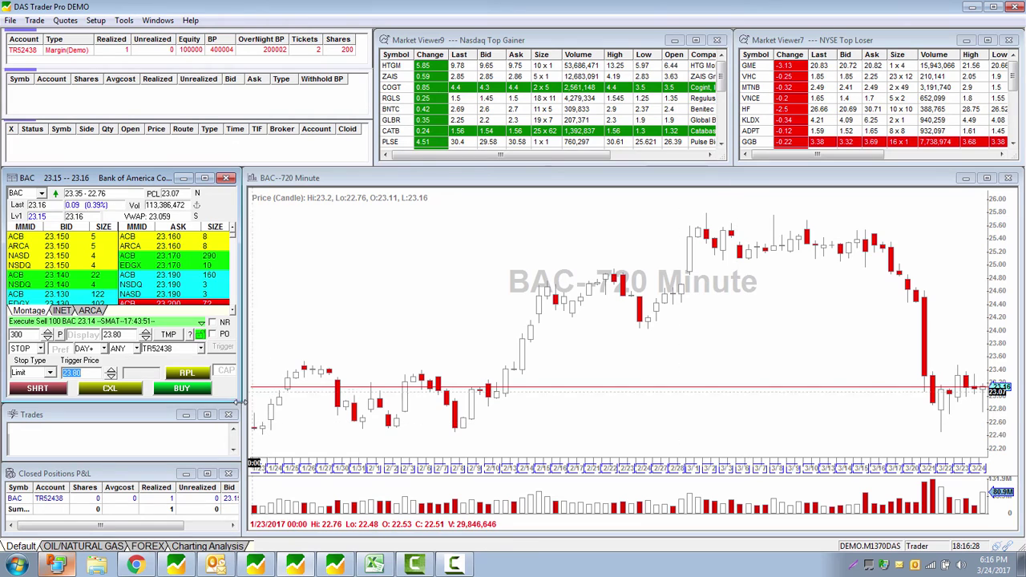
{"action": "left_click", "coordinate": [185, 390]}
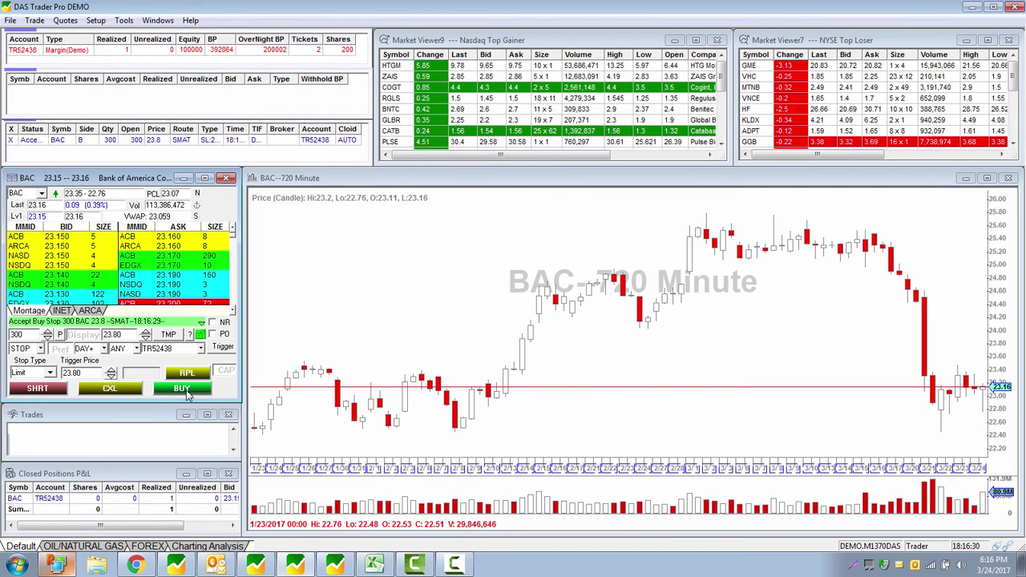
{"action": "left_click", "coordinate": [11, 140]}
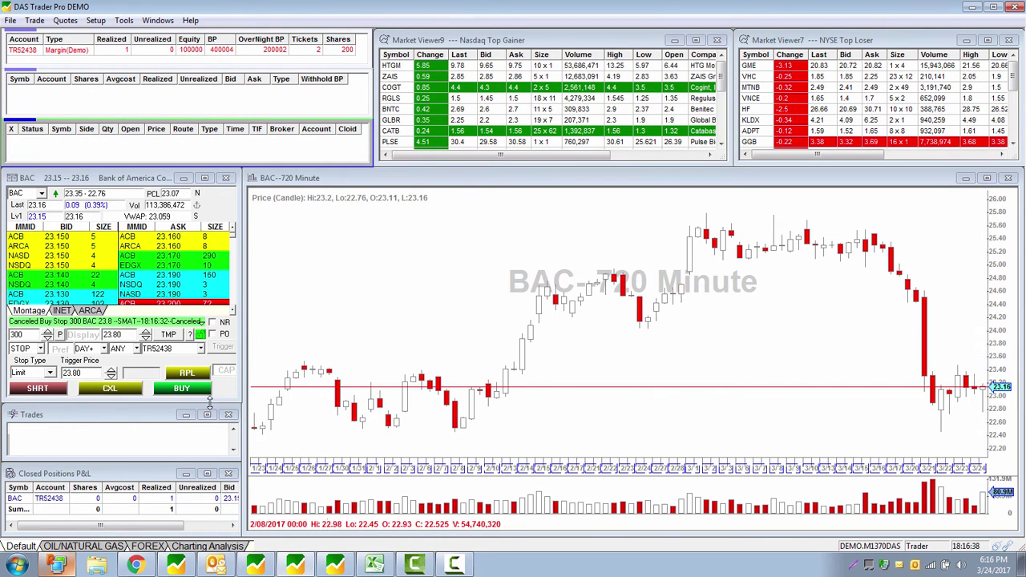
Switch the BAC stop type from Limit to Market, keeping the 23.80 trigger.
{"action": "left_click", "coordinate": [51, 374]}
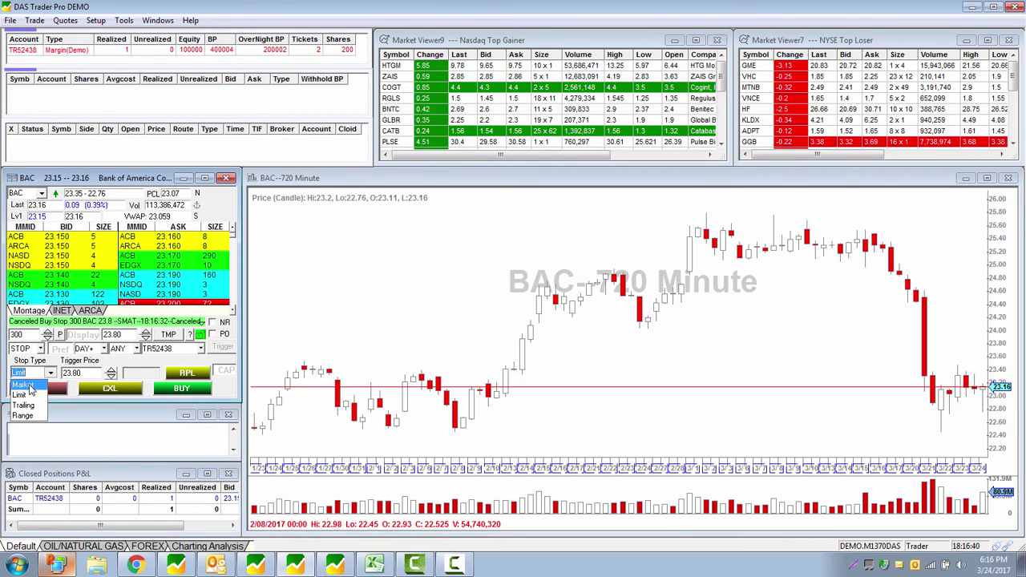
{"action": "left_click", "coordinate": [24, 385]}
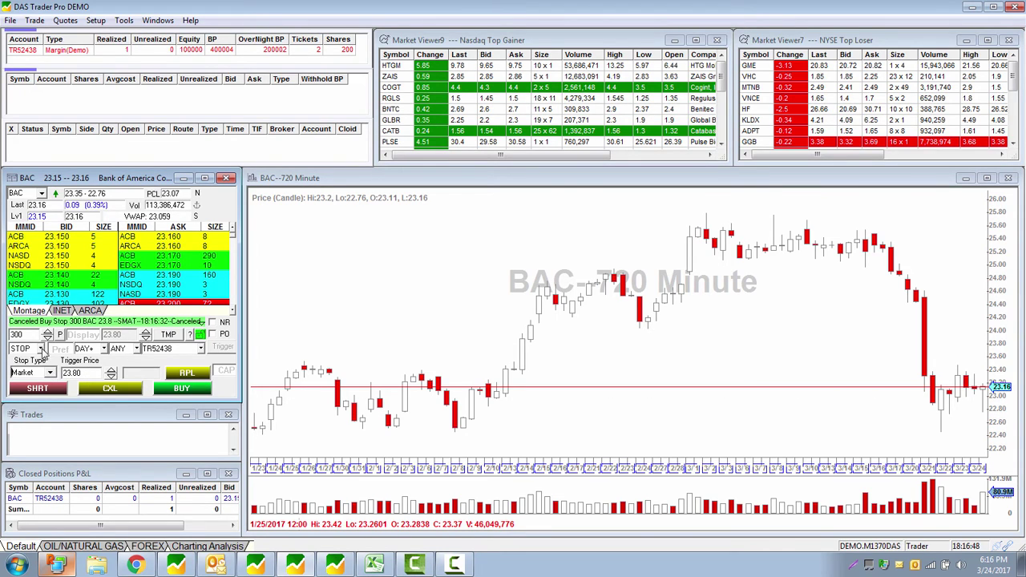
{"action": "left_click", "coordinate": [50, 375]}
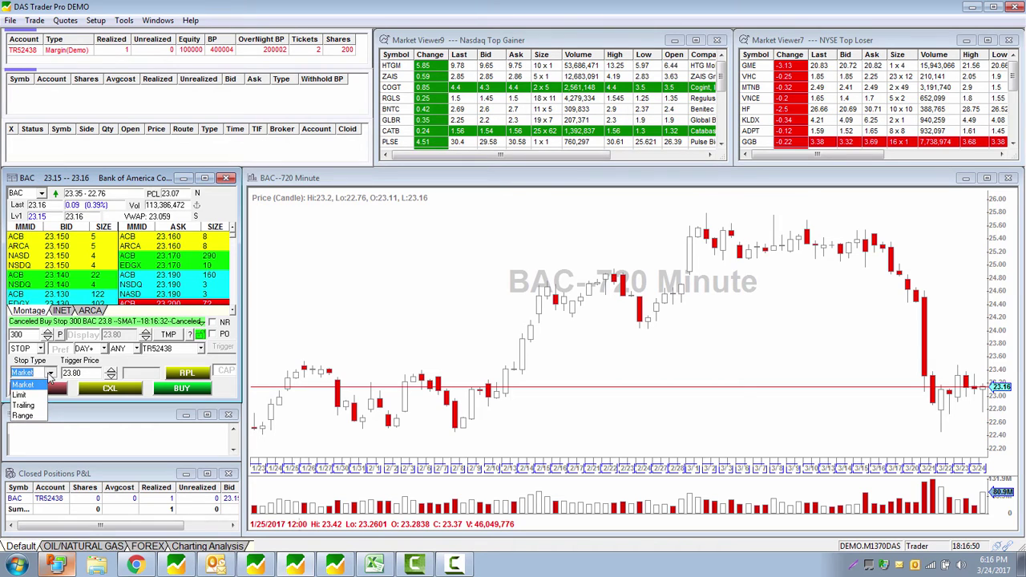
{"action": "left_click", "coordinate": [36, 385]}
{"action": "key", "text": "Tab"}
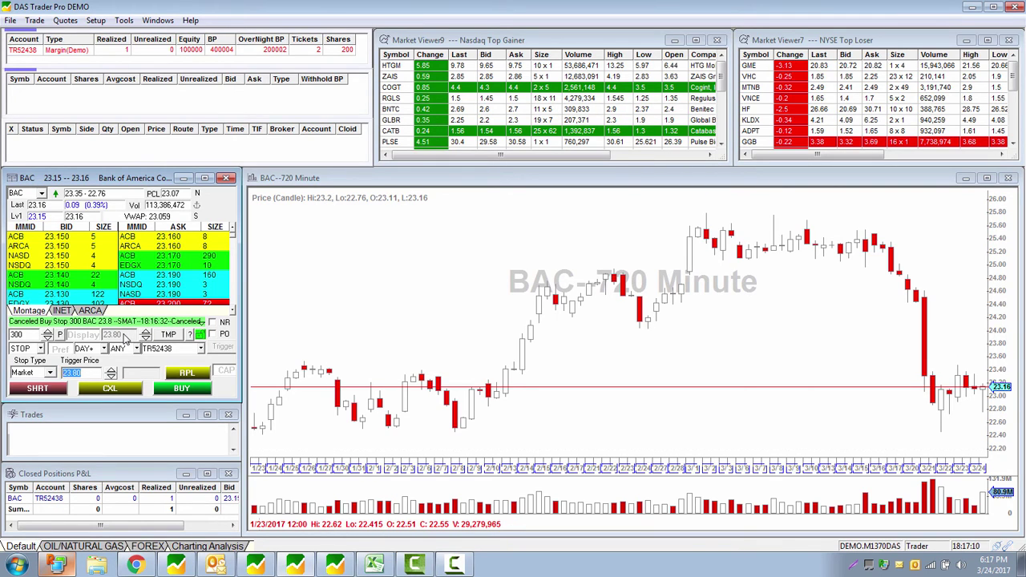
Send the BAC buy stop-market order, auto-fit the orders window columns, then cancel the order.
{"action": "left_click", "coordinate": [83, 374]}
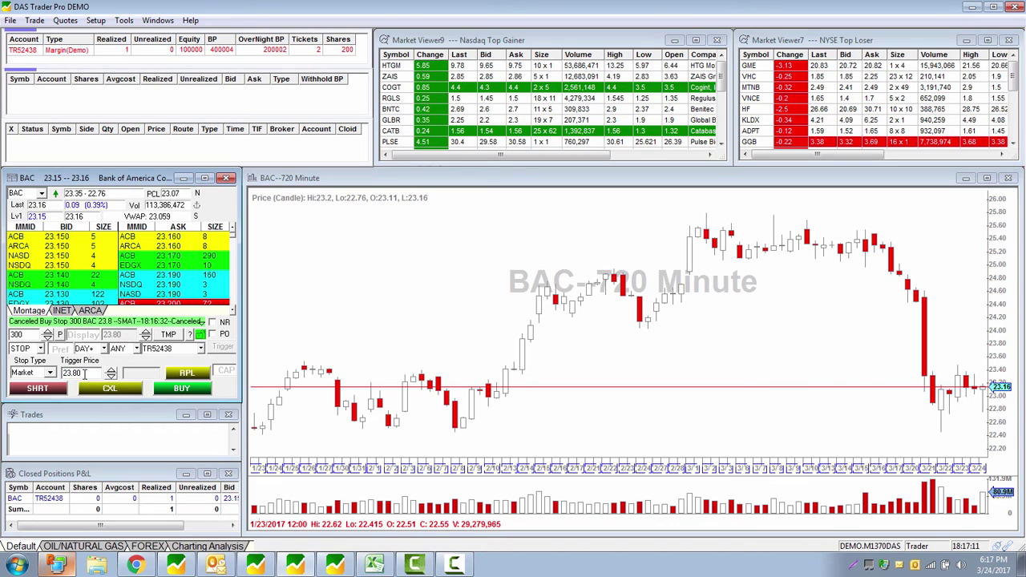
{"action": "left_click", "coordinate": [164, 391]}
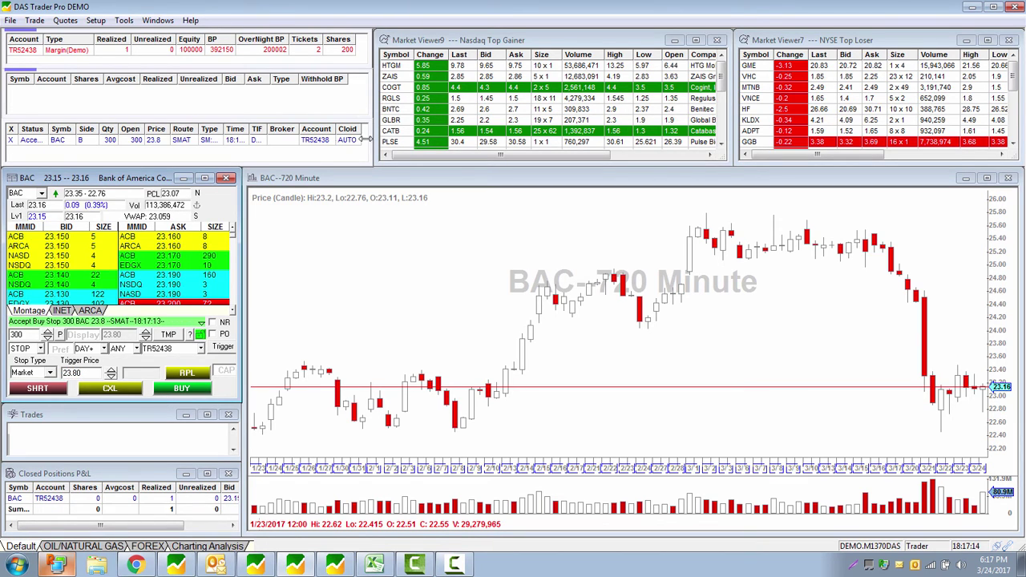
{"action": "right_click", "coordinate": [318, 151]}
{"action": "left_click", "coordinate": [349, 199]}
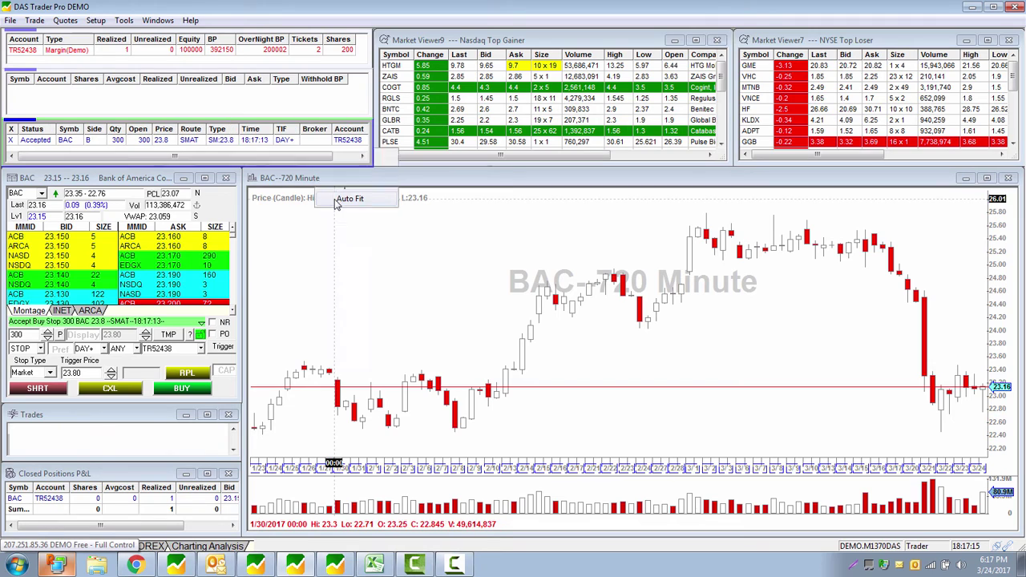
{"action": "left_click", "coordinate": [230, 141]}
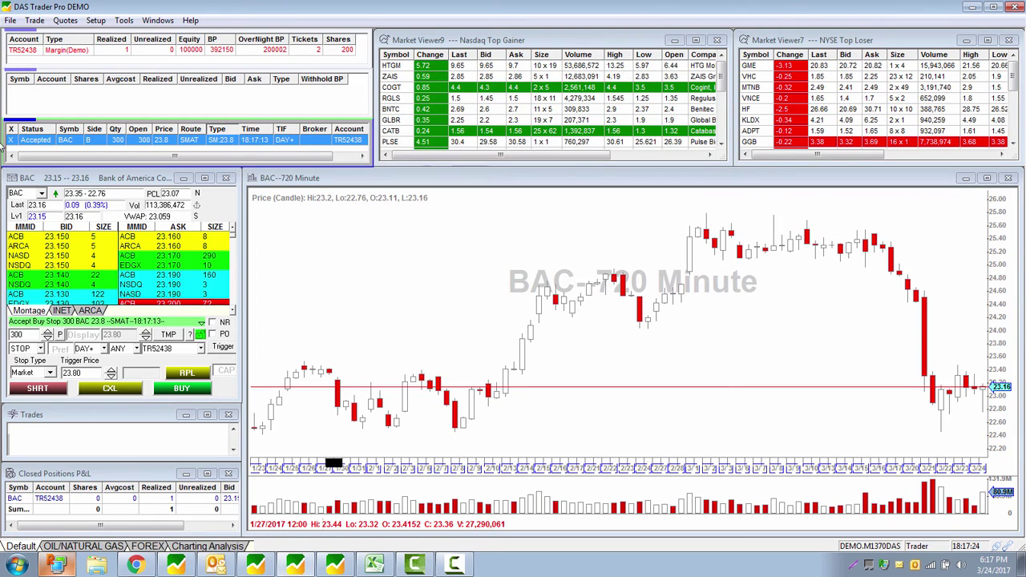
{"action": "left_click", "coordinate": [11, 141]}
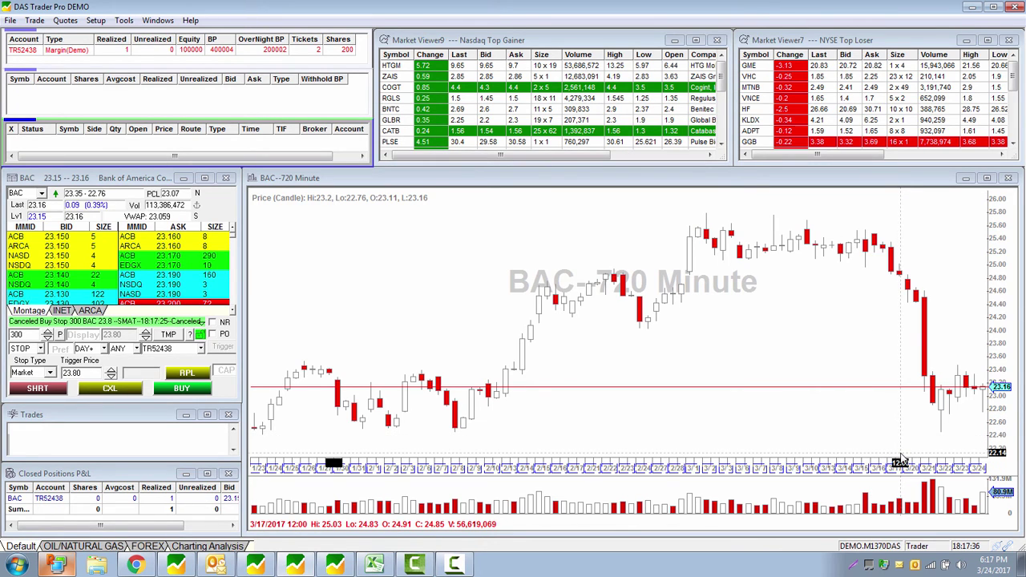
Change the BAC stop type back to Limit and select the trigger price for replacement.
{"action": "left_click", "coordinate": [51, 374]}
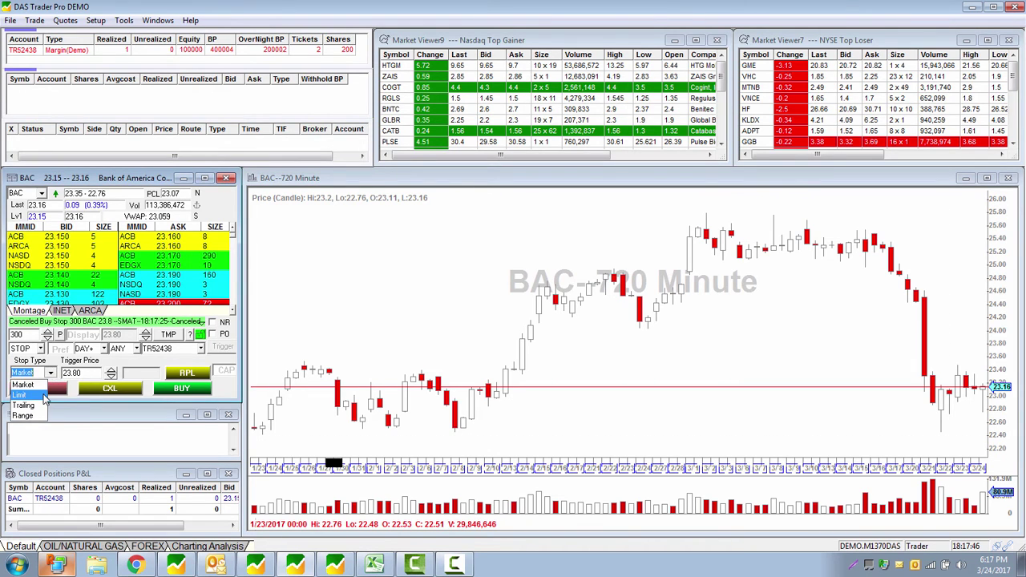
{"action": "left_click", "coordinate": [22, 395]}
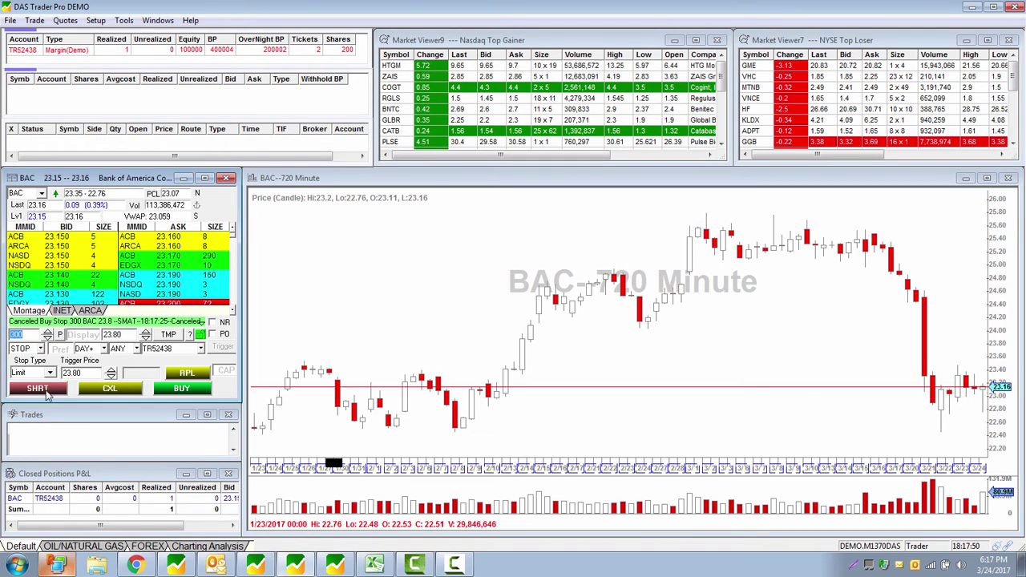
{"action": "double_click", "coordinate": [83, 374]}
Set both the trigger price and the limit price to 22.40.
{"action": "type", "text": "22.40"}
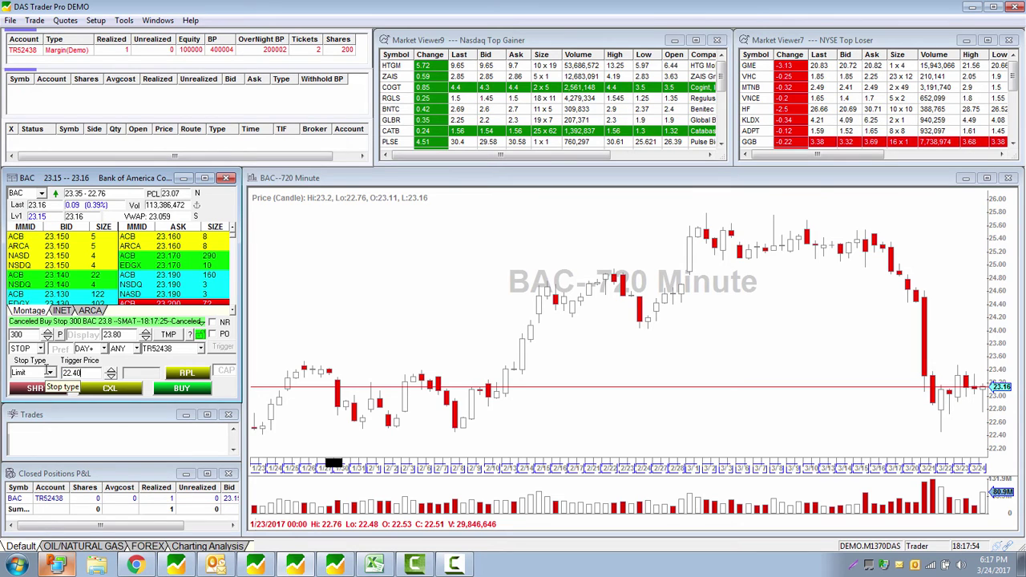
{"action": "double_click", "coordinate": [117, 334]}
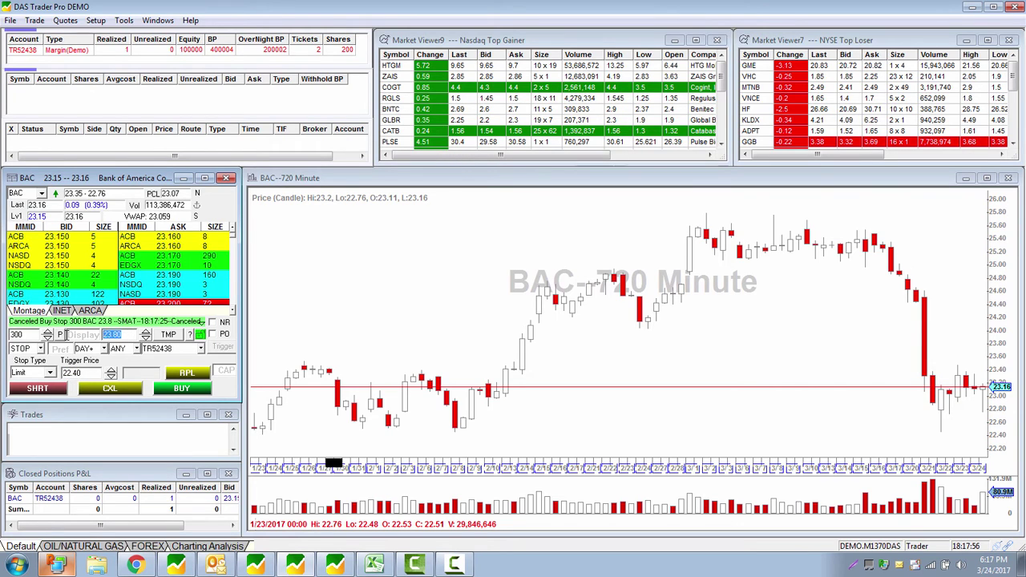
{"action": "type", "text": "22.40"}
{"action": "double_click", "coordinate": [125, 334]}
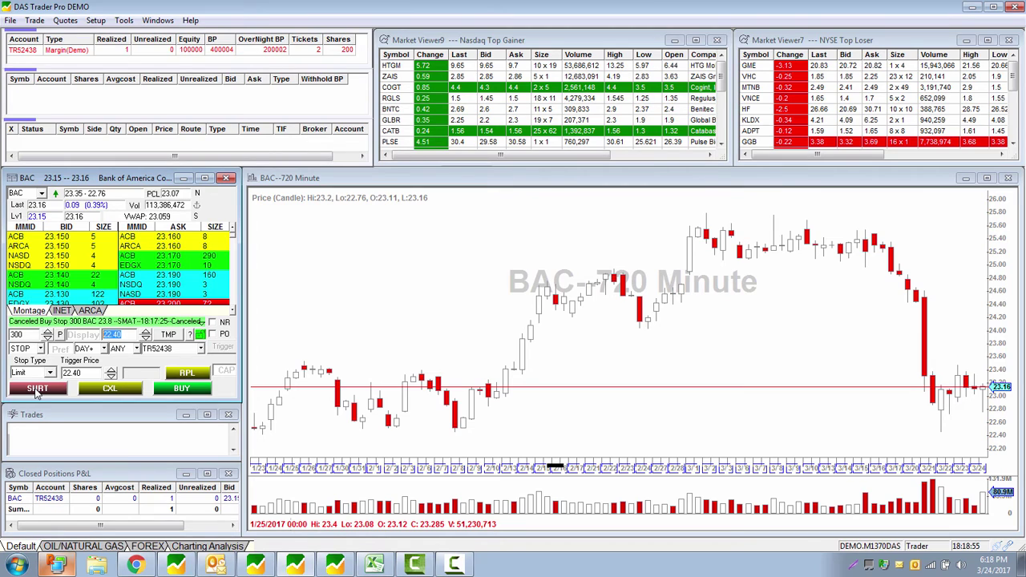
Send the 300-share BAC sell-short stop-limit order and select it in the orders list.
{"action": "left_click", "coordinate": [37, 390]}
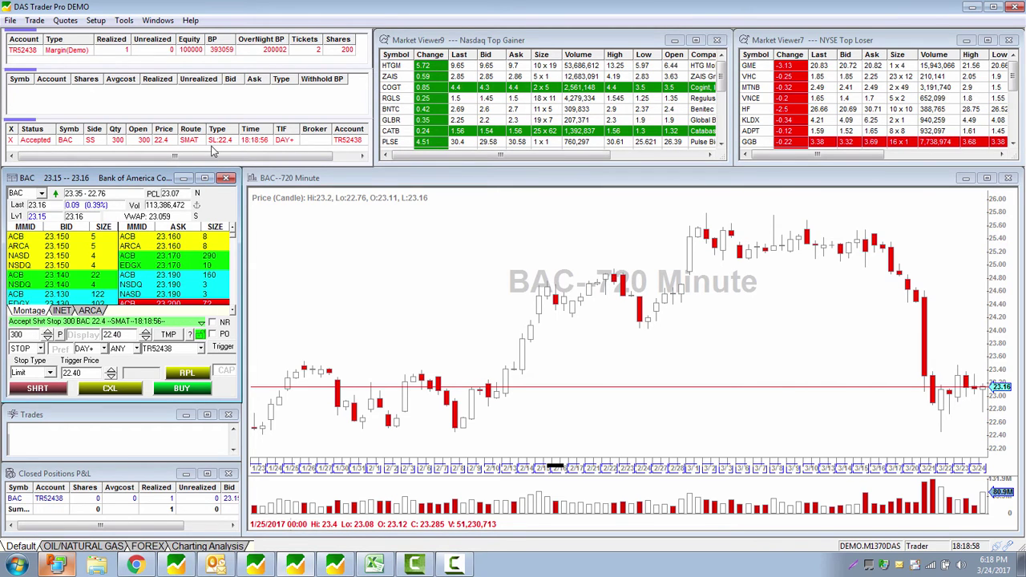
{"action": "right_click", "coordinate": [210, 142]}
{"action": "left_click", "coordinate": [219, 146]}
{"action": "left_click", "coordinate": [220, 146]}
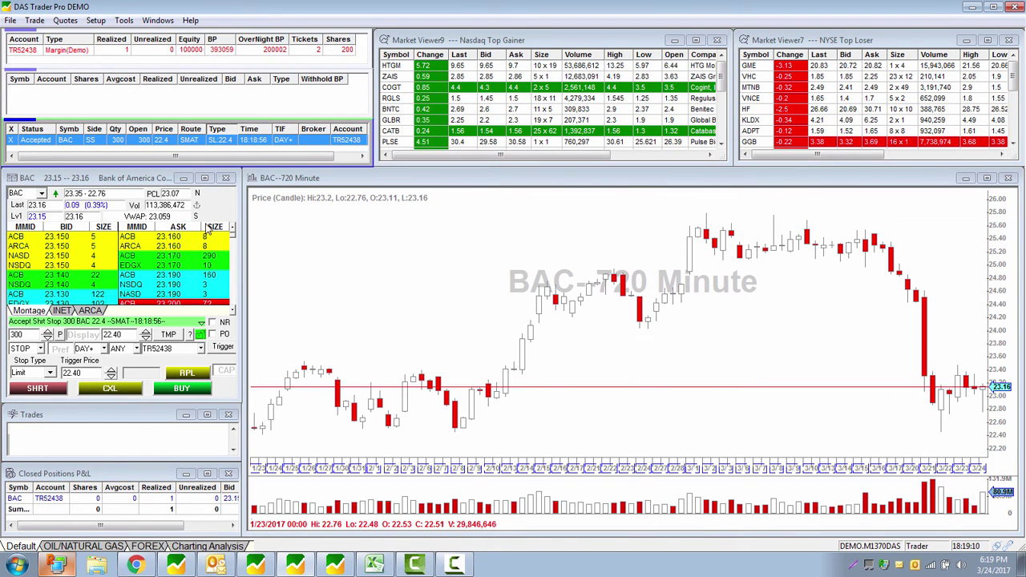
{"action": "mouse_move", "coordinate": [196, 218]}
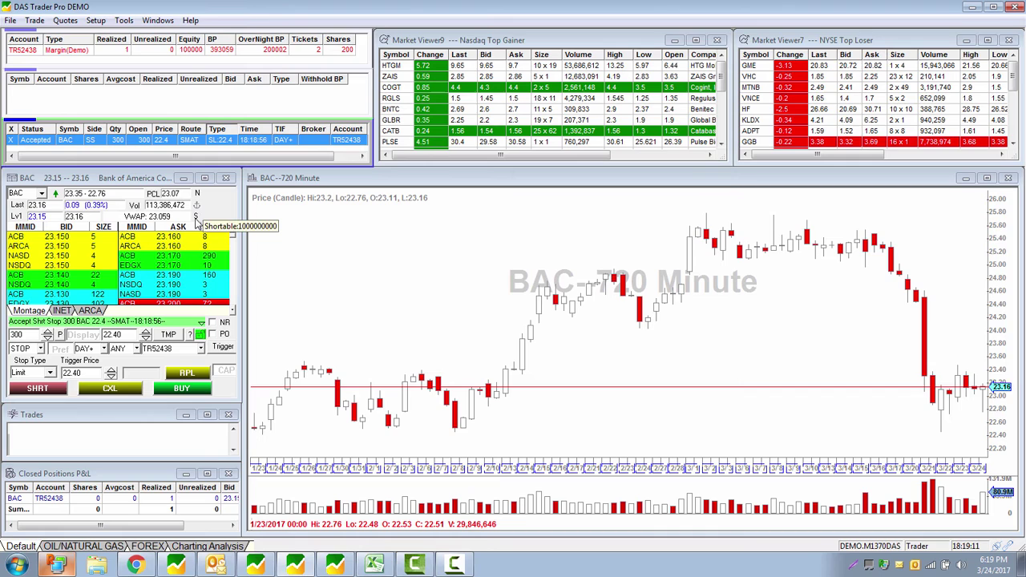
Show BAC bid/ask size instead of VWAP and check the shortable share count twice.
{"action": "right_click", "coordinate": [166, 219]}
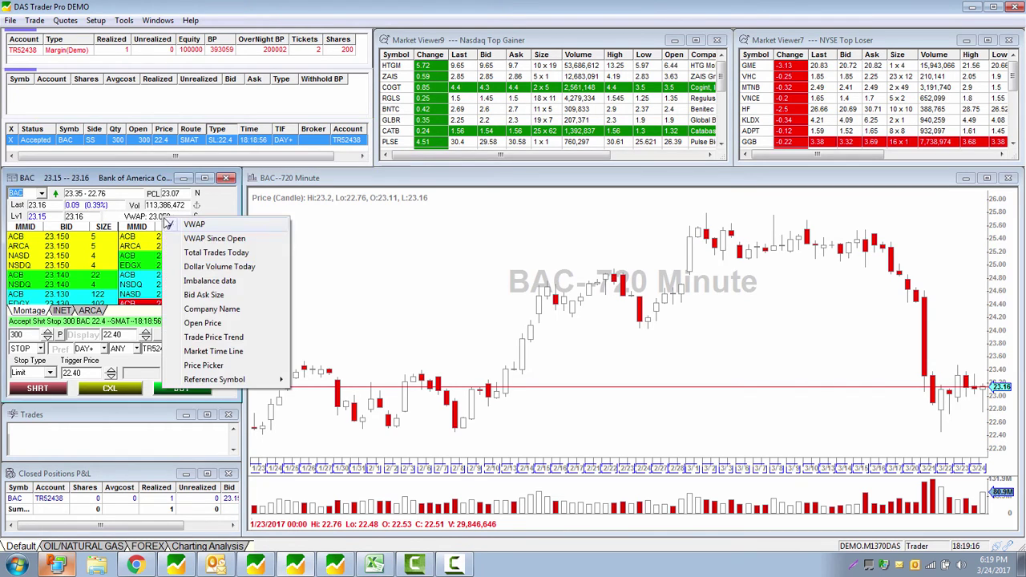
{"action": "left_click", "coordinate": [196, 294]}
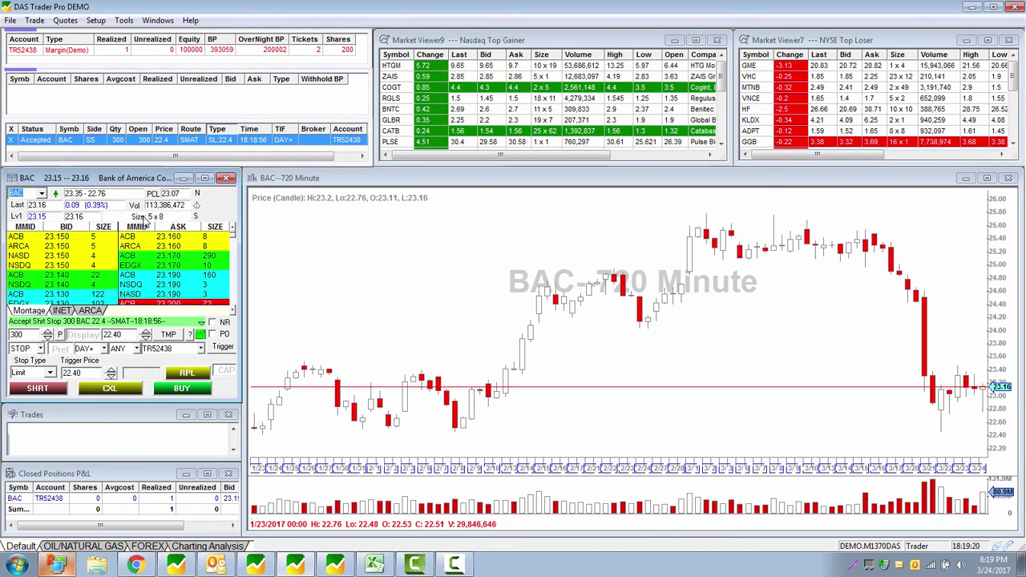
{"action": "mouse_move", "coordinate": [196, 218]}
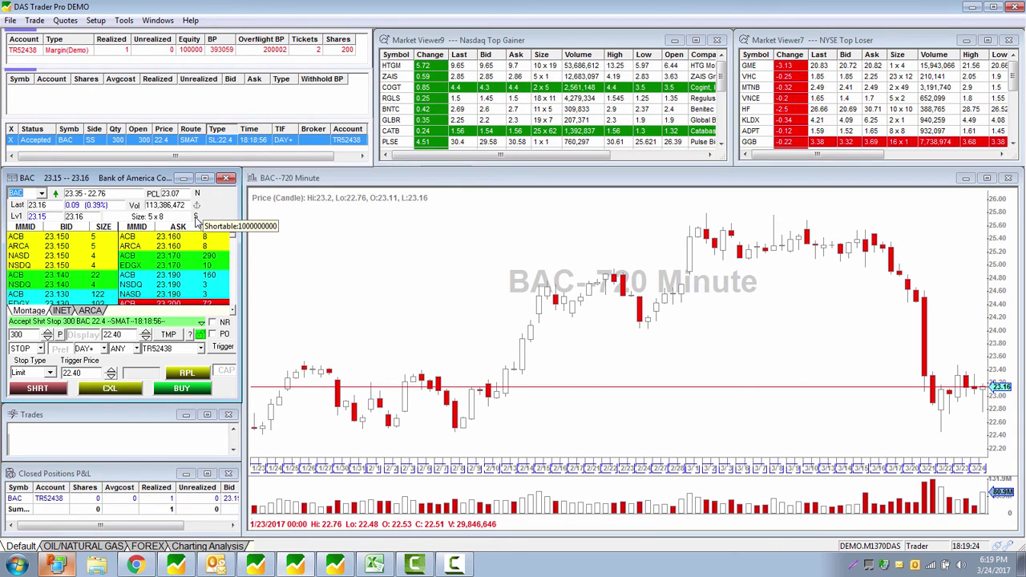
{"action": "left_click", "coordinate": [195, 218]}
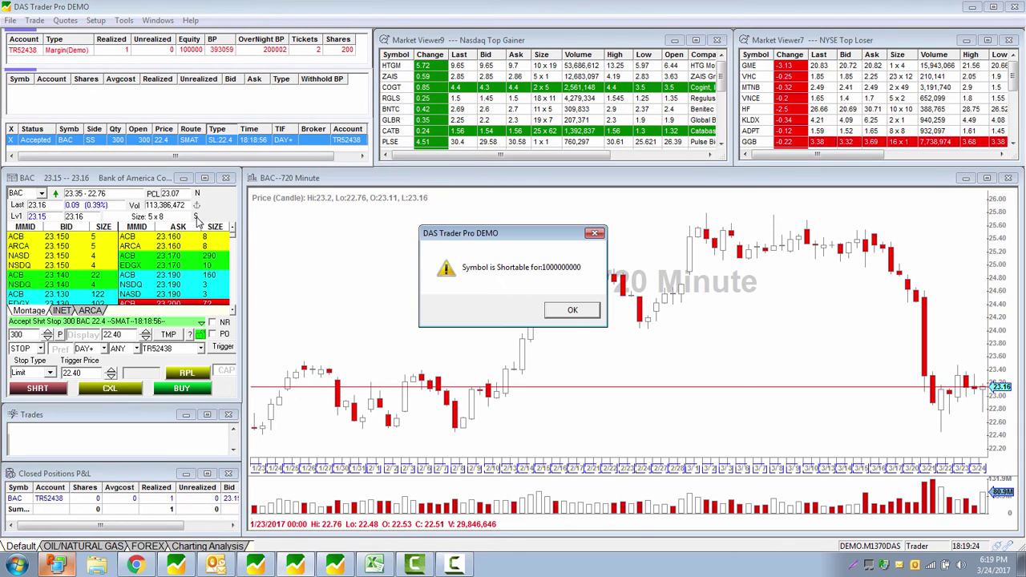
{"action": "left_click", "coordinate": [560, 310]}
{"action": "mouse_move", "coordinate": [198, 219]}
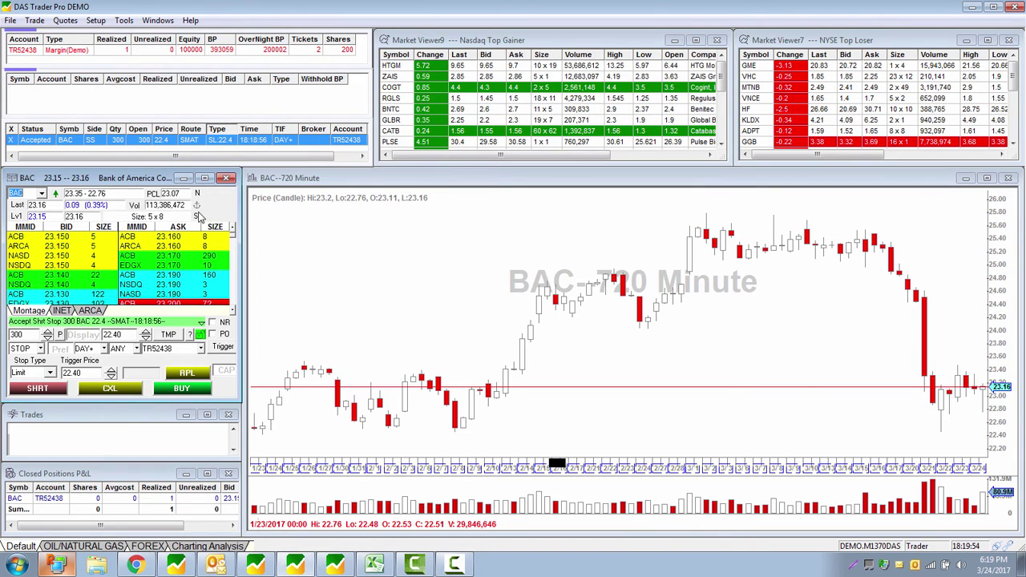
{"action": "left_click", "coordinate": [198, 218]}
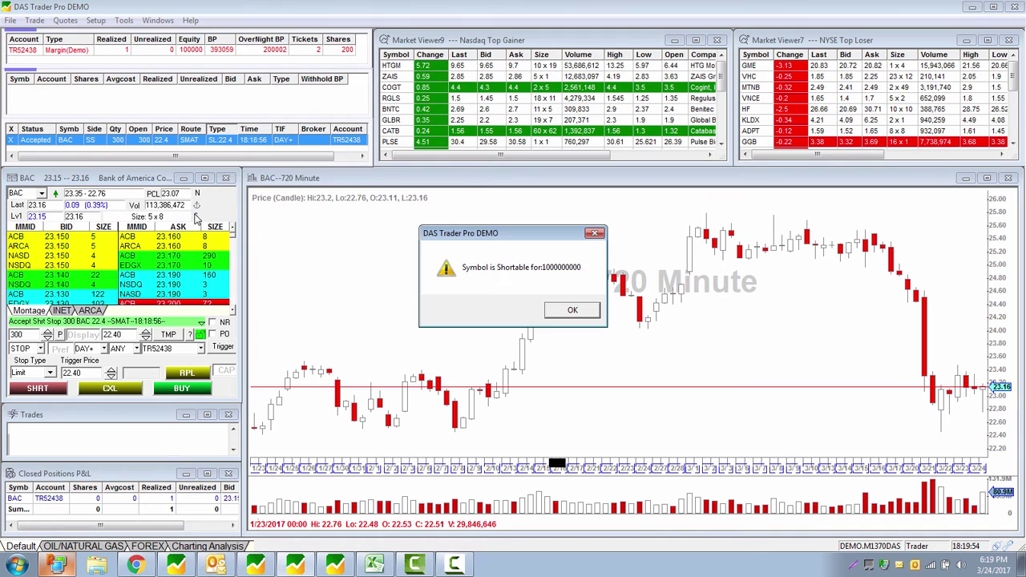
{"action": "left_click", "coordinate": [568, 311]}
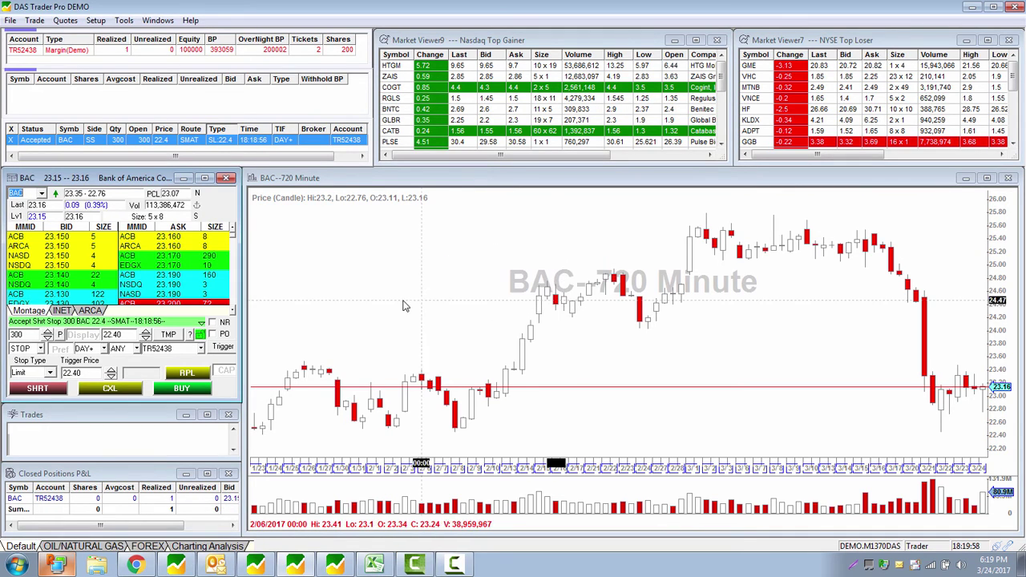
{"action": "mouse_move", "coordinate": [196, 219]}
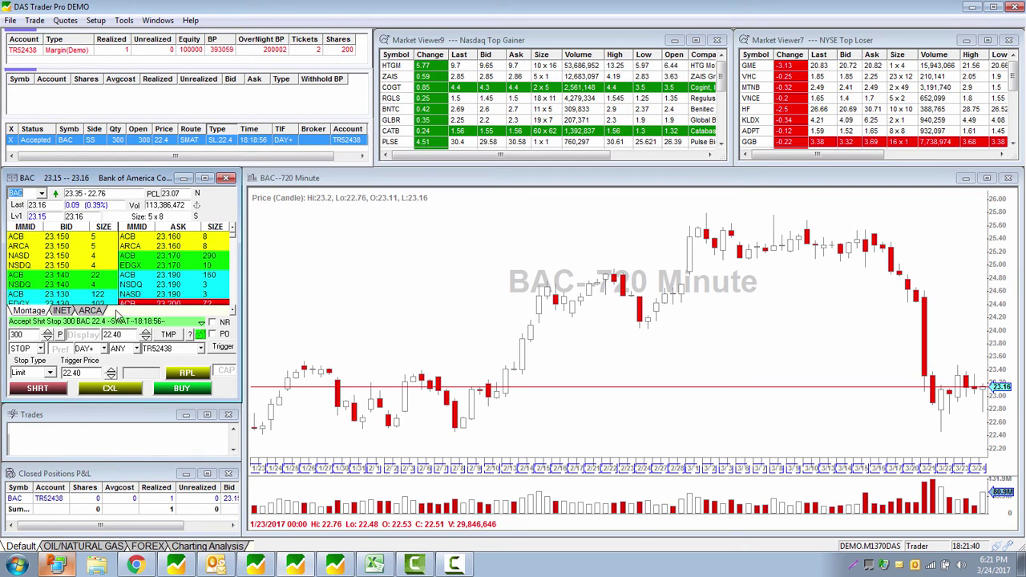
Change the stop type from Limit to Market.
{"action": "left_click", "coordinate": [50, 372]}
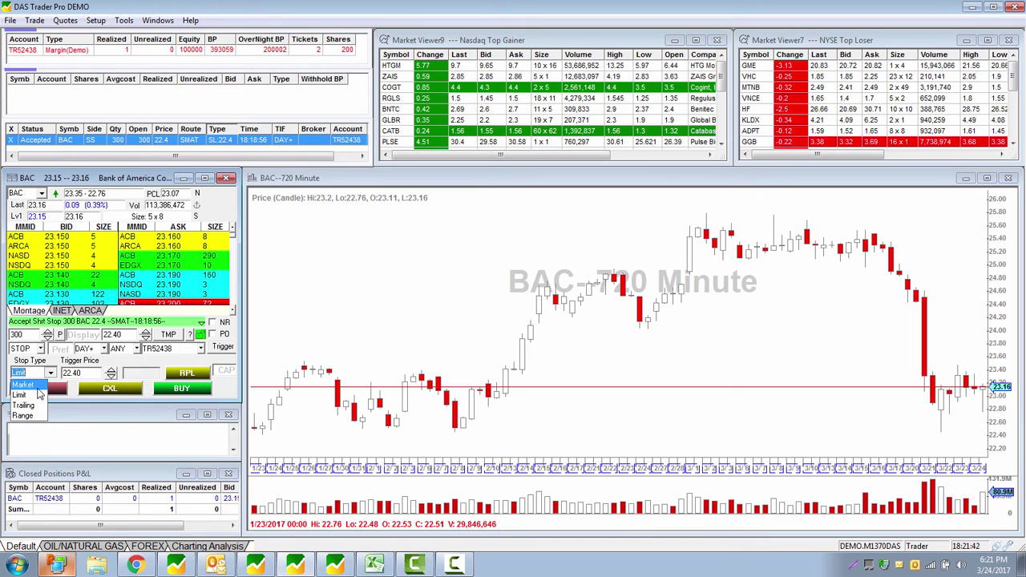
{"action": "left_click", "coordinate": [37, 385]}
{"action": "left_click", "coordinate": [88, 372]}
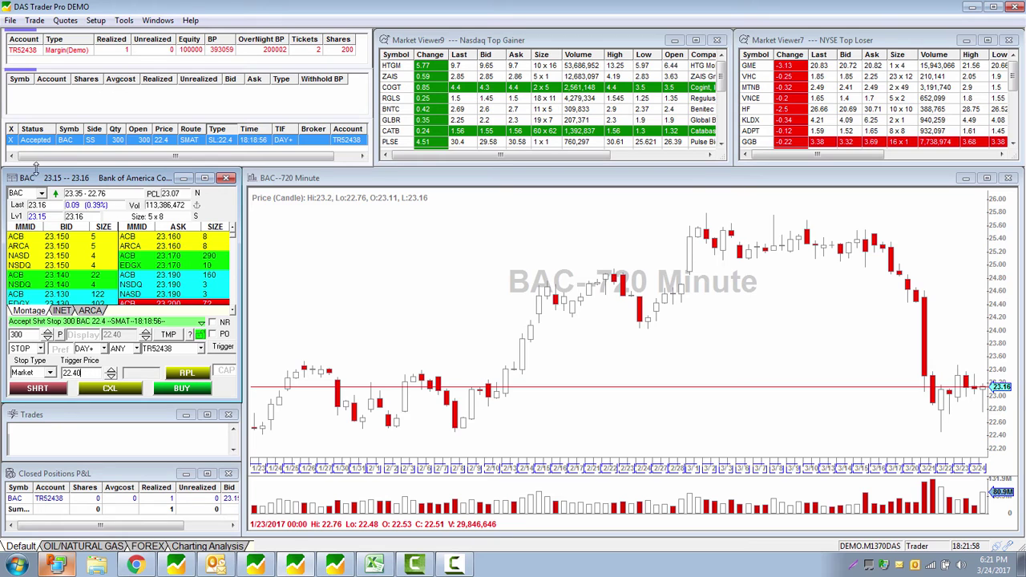
Cancel the pending BAC short stop-limit order and select the 22.40 trigger price.
{"action": "left_click", "coordinate": [8, 142]}
{"action": "left_click", "coordinate": [11, 141]}
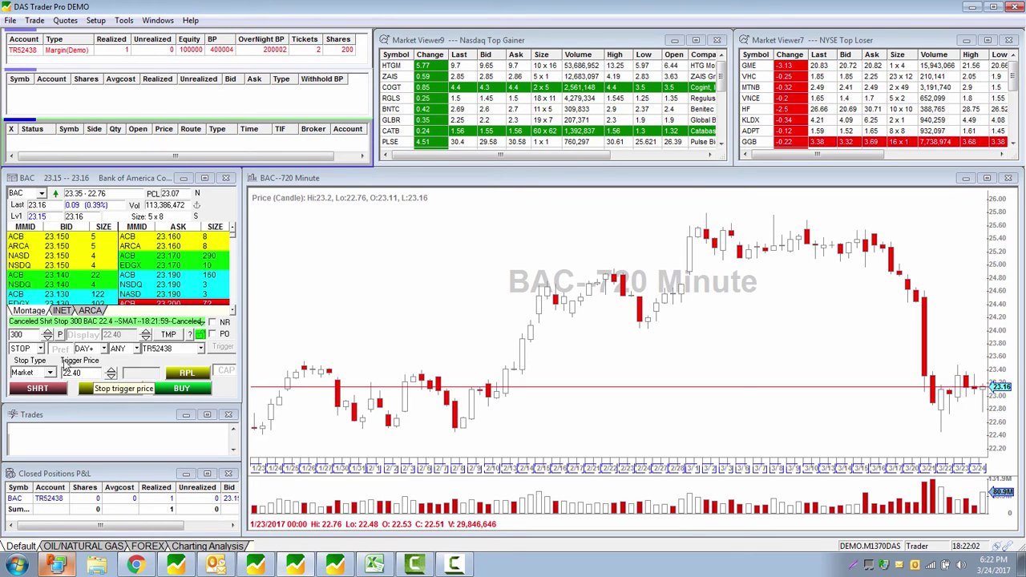
{"action": "double_click", "coordinate": [84, 373]}
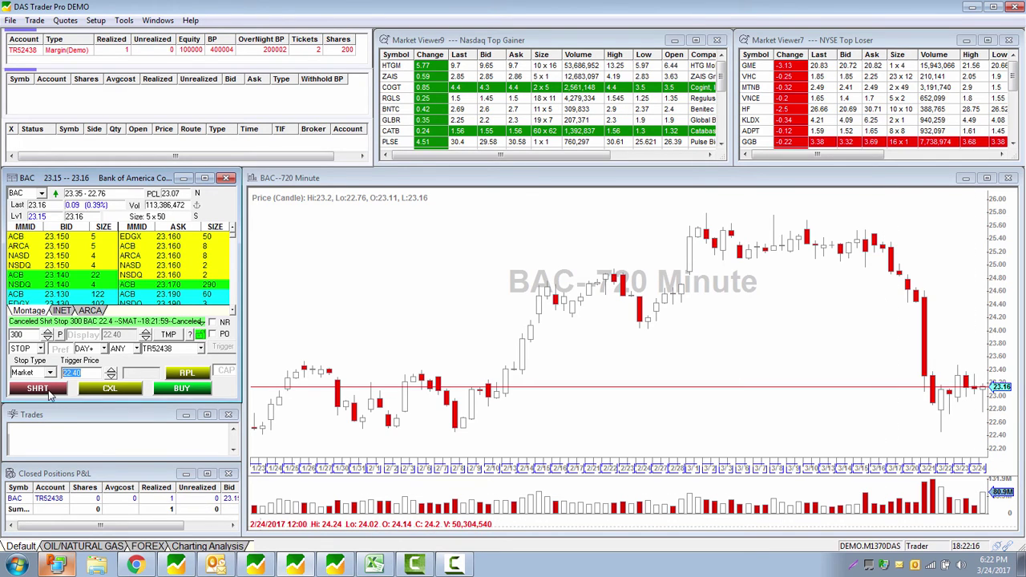
Send the 300-share BAC sell-short stop-market order at 22.40, auto-fit columns, then cancel it.
{"action": "left_click", "coordinate": [48, 389]}
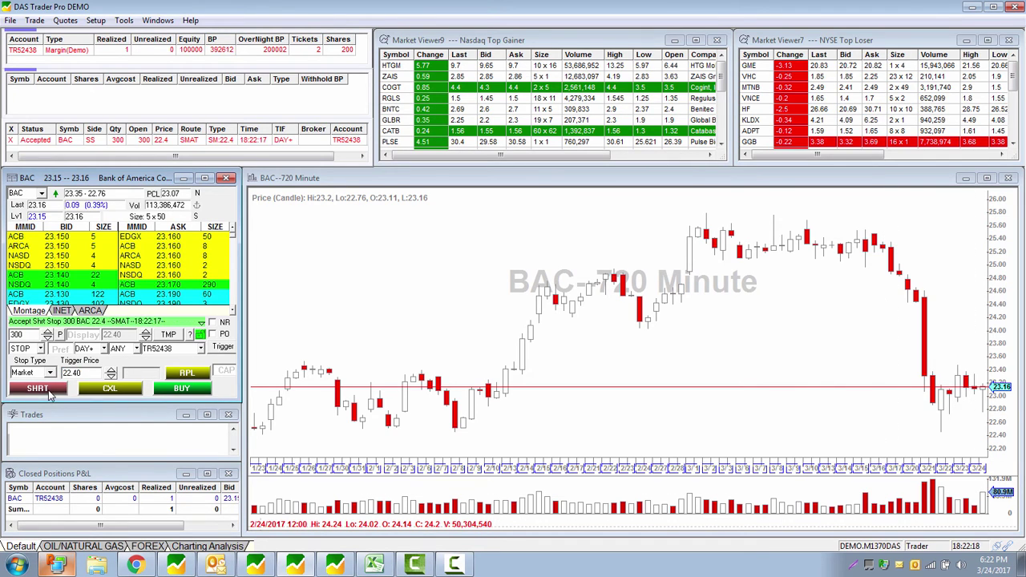
{"action": "right_click", "coordinate": [236, 150]}
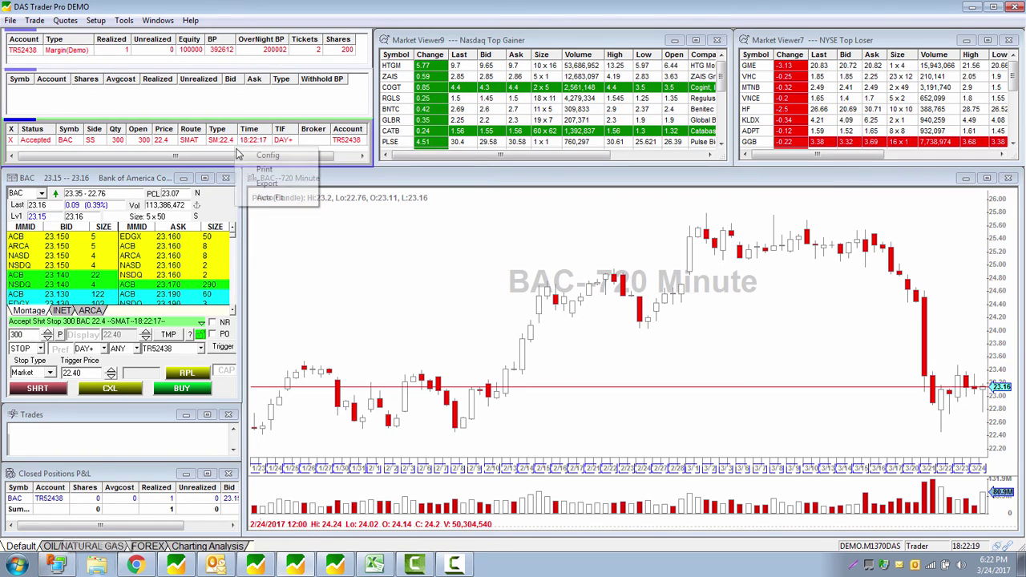
{"action": "left_click", "coordinate": [252, 200]}
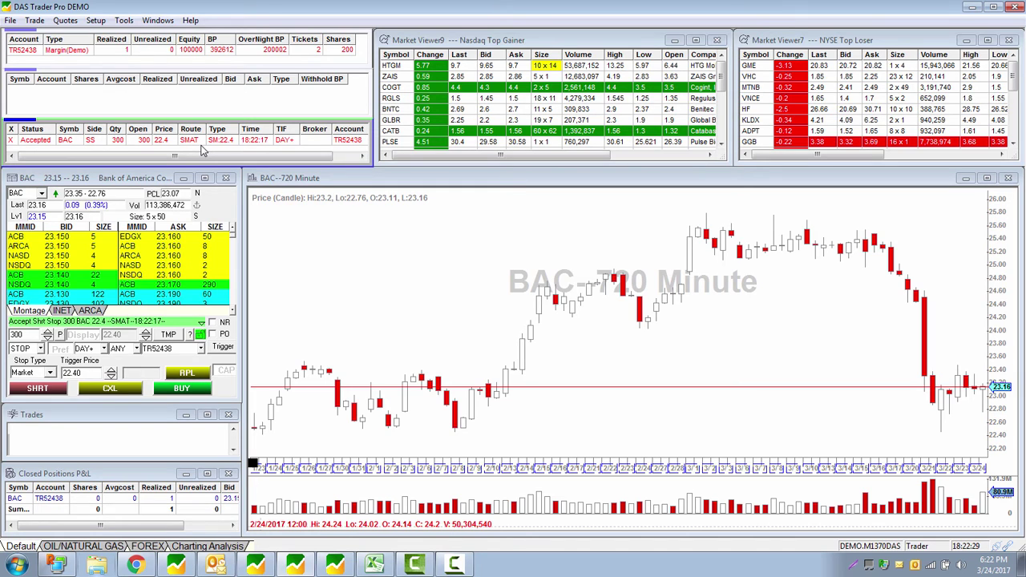
{"action": "left_click", "coordinate": [14, 141]}
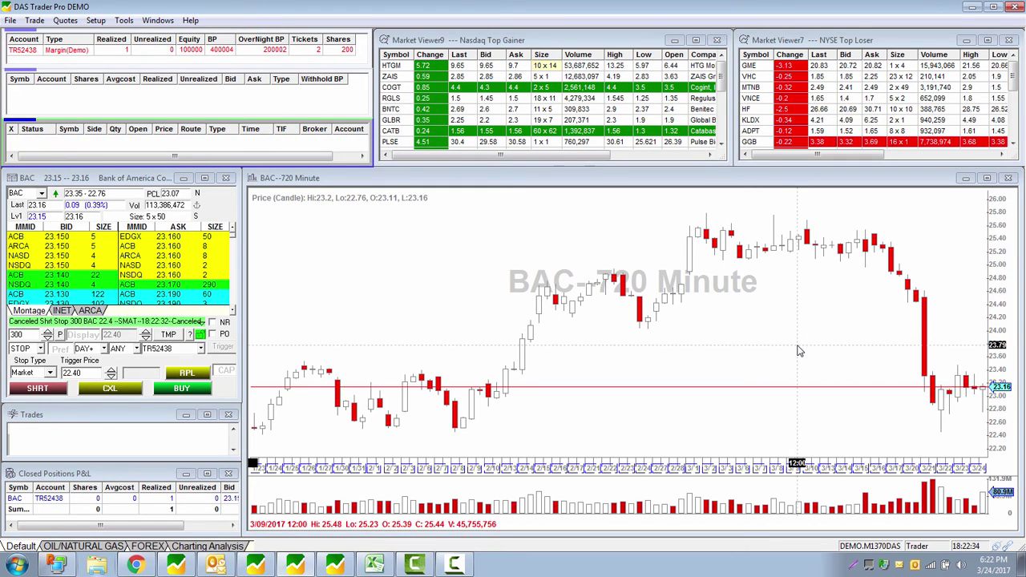